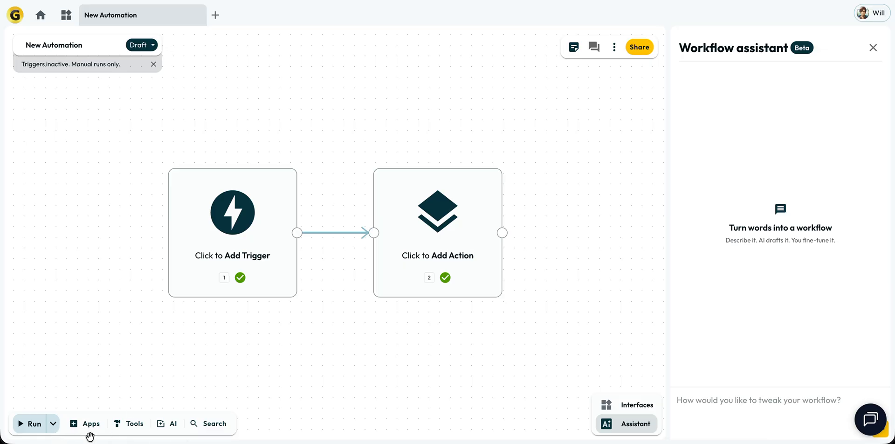
Step: Add Slack's Send Message action to the workflow's empty action step
{"action": "left_click", "coordinate": [448, 242]}
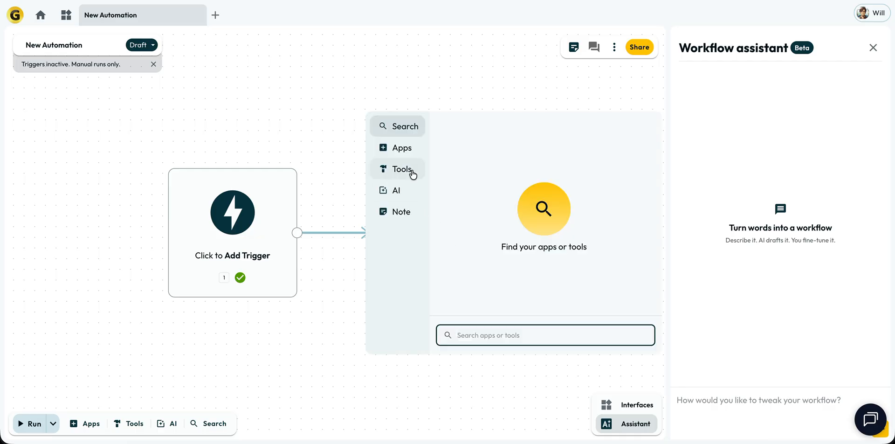
{"action": "left_click", "coordinate": [405, 149]}
{"action": "type", "text": "slack"}
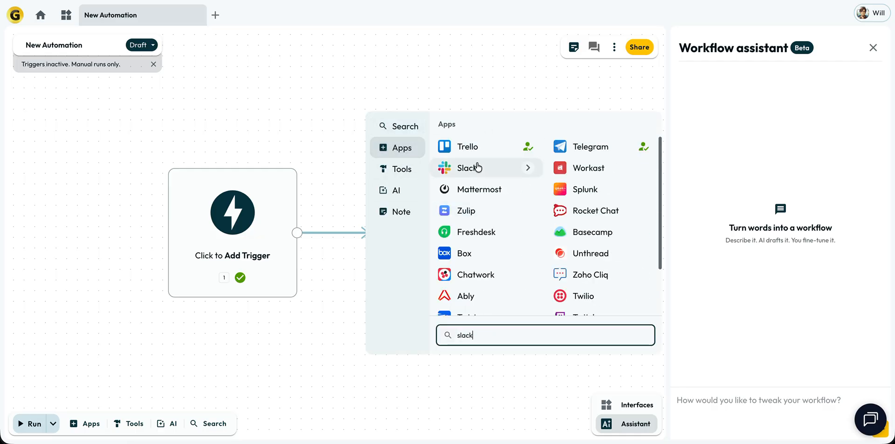
{"action": "left_click", "coordinate": [478, 167]}
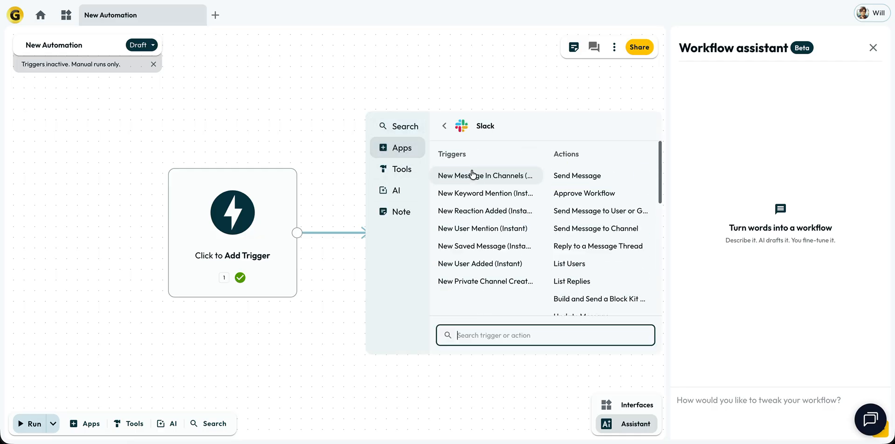
{"action": "left_click", "coordinate": [571, 177]}
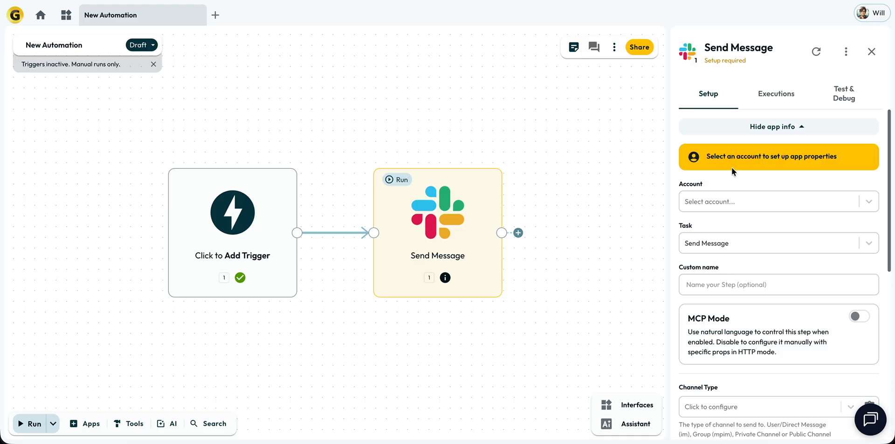
Step: Connect a new Slack account to the Send Message step through Pipedream, allowing access to the Glow workspace
{"action": "left_click", "coordinate": [736, 202]}
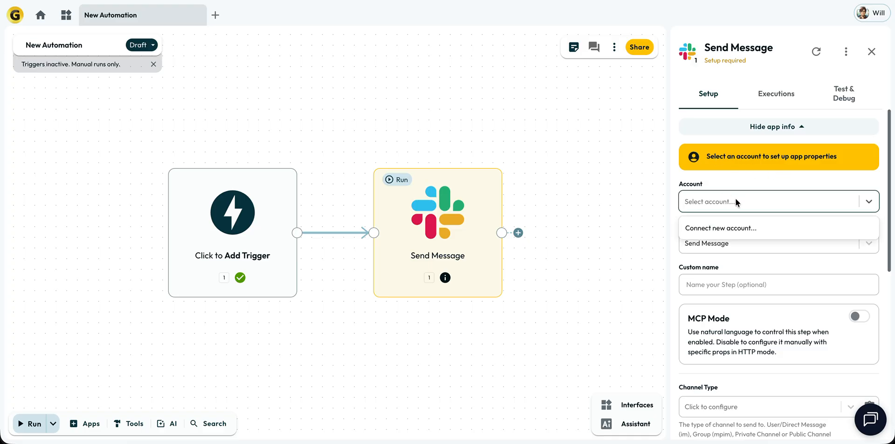
{"action": "left_click", "coordinate": [726, 228]}
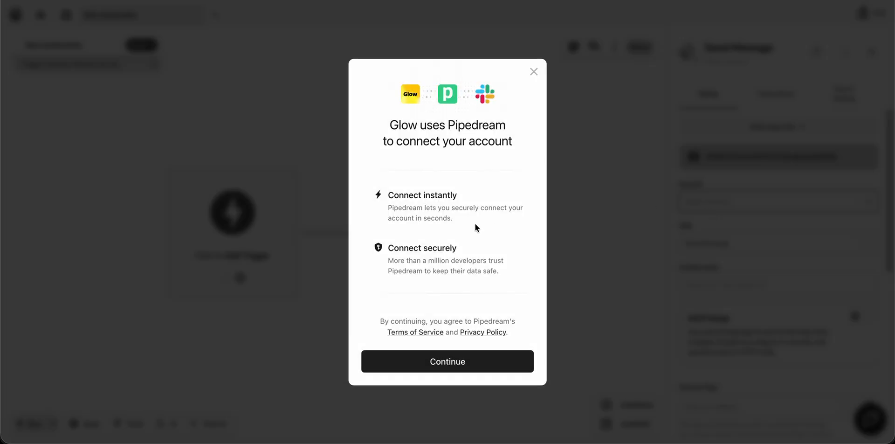
{"action": "left_click", "coordinate": [452, 360]}
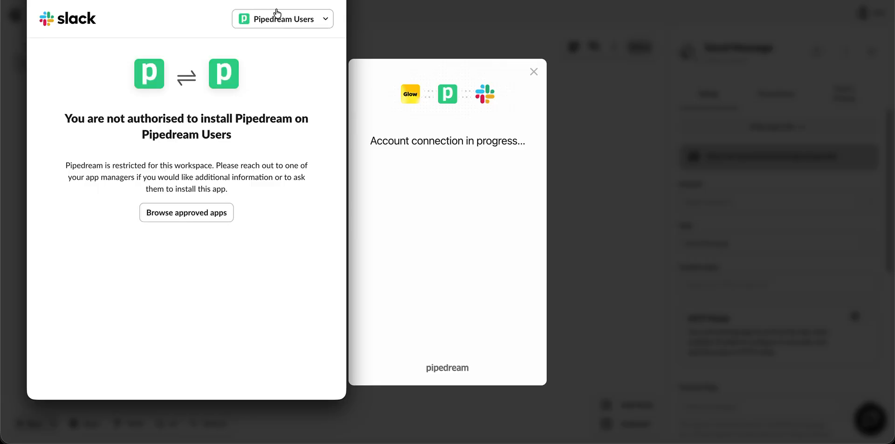
{"action": "left_click", "coordinate": [279, 18]}
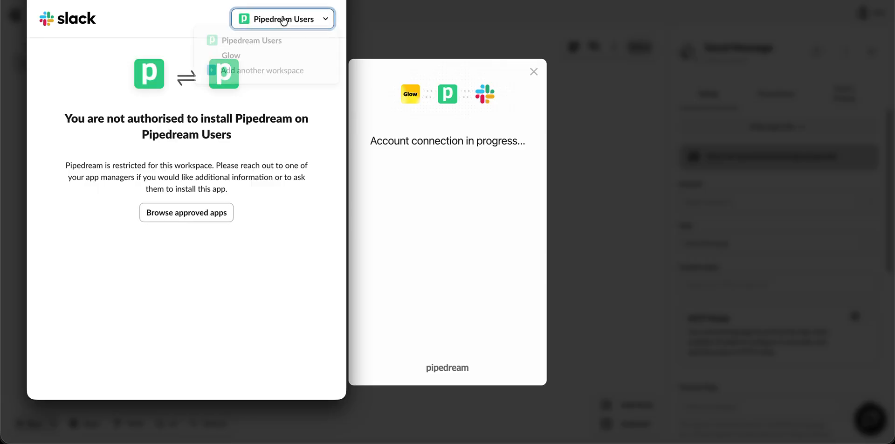
{"action": "left_click", "coordinate": [268, 56]}
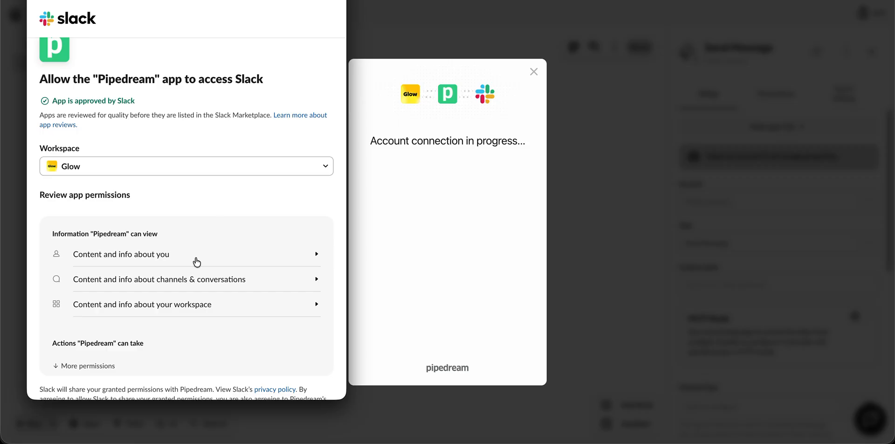
{"action": "scroll", "coordinate": [187, 182], "scroll_direction": "down", "scroll_amount": 2}
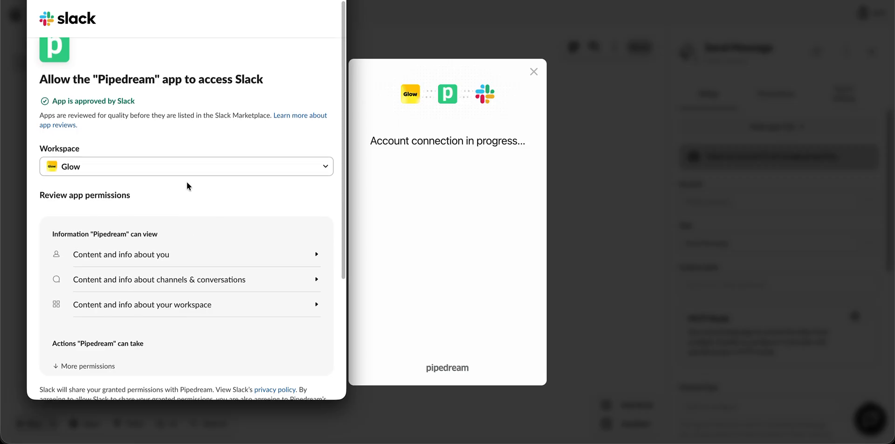
{"action": "scroll", "coordinate": [187, 183], "scroll_direction": "down", "scroll_amount": 3}
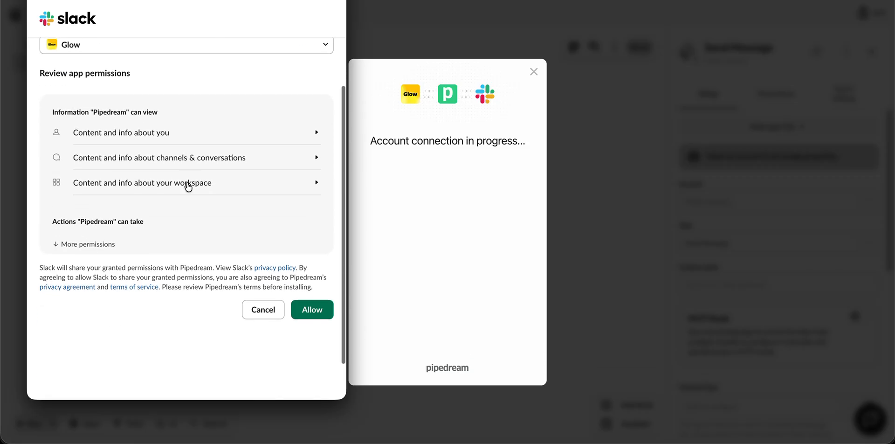
{"action": "left_click", "coordinate": [310, 314]}
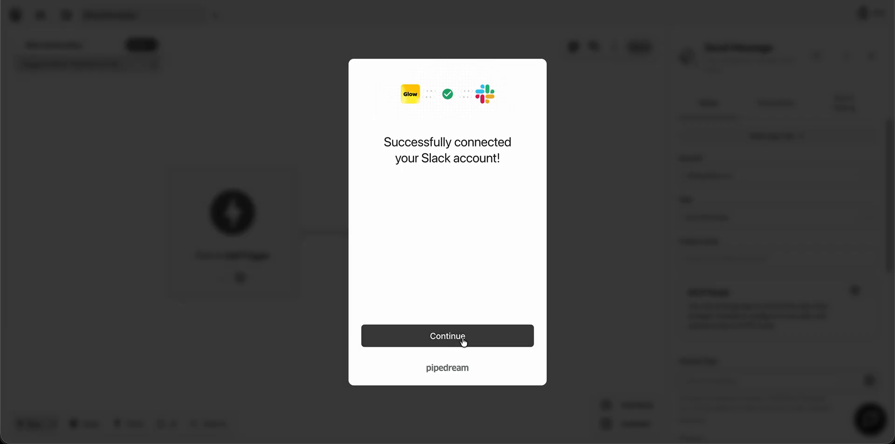
{"action": "left_click", "coordinate": [464, 340]}
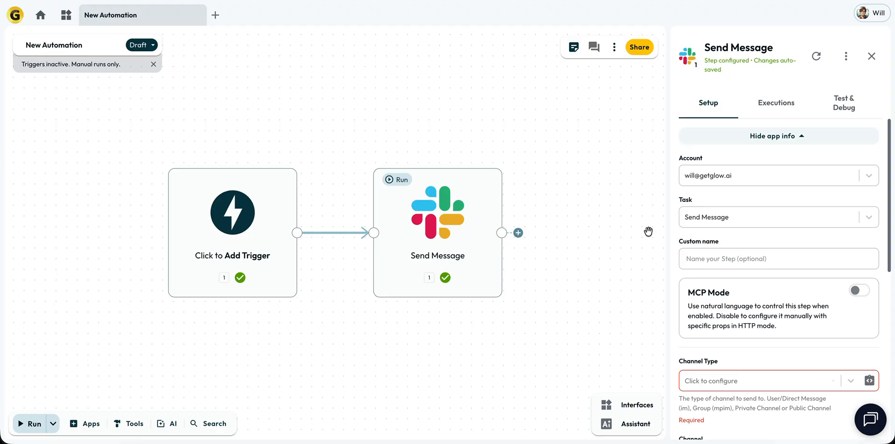
Step: Set the Send Message step's channel type to Channels and its channel to the public channel all-glow
{"action": "scroll", "coordinate": [737, 273], "scroll_direction": "down", "scroll_amount": 2}
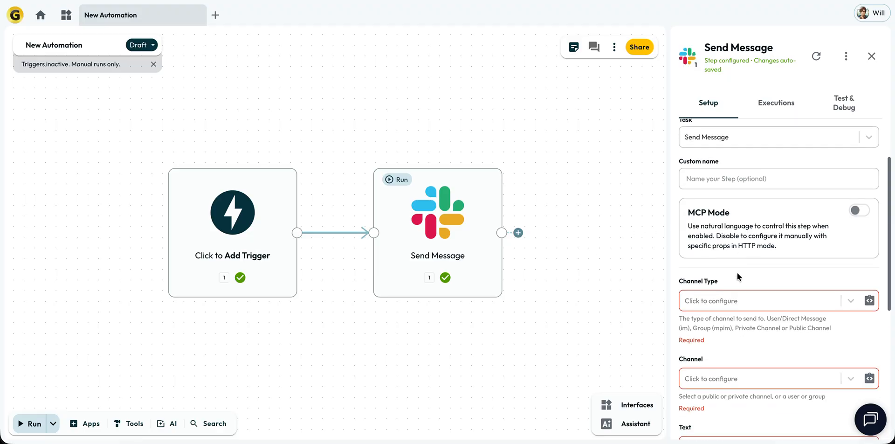
{"action": "left_click", "coordinate": [846, 301]}
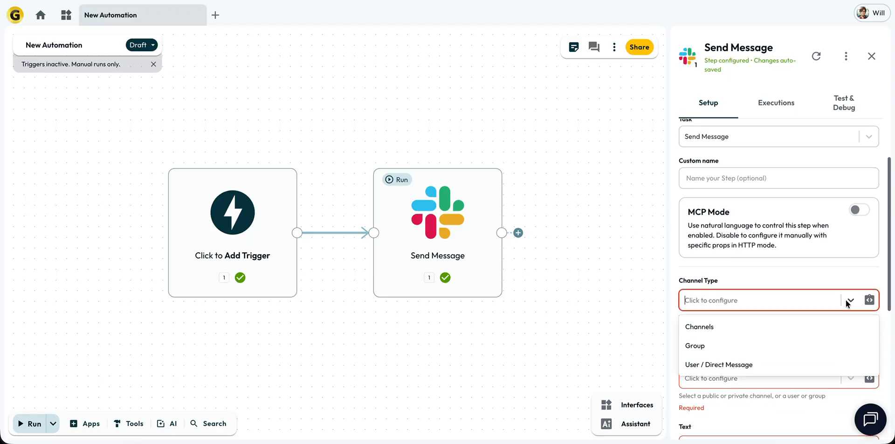
{"action": "left_click", "coordinate": [699, 327]}
{"action": "scroll", "coordinate": [731, 365], "scroll_direction": "down", "scroll_amount": 2}
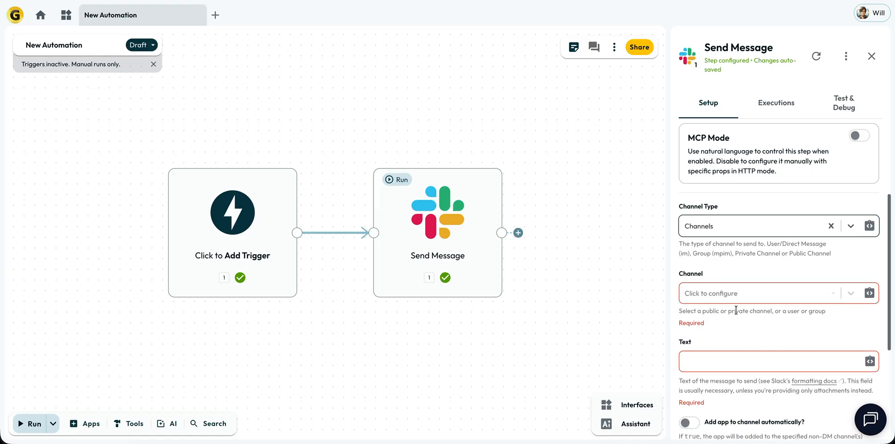
{"action": "left_click", "coordinate": [850, 294]}
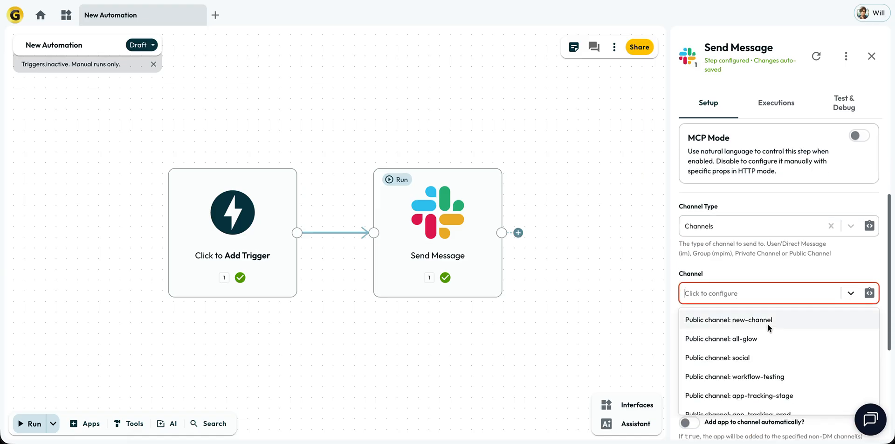
{"action": "left_click", "coordinate": [744, 339]}
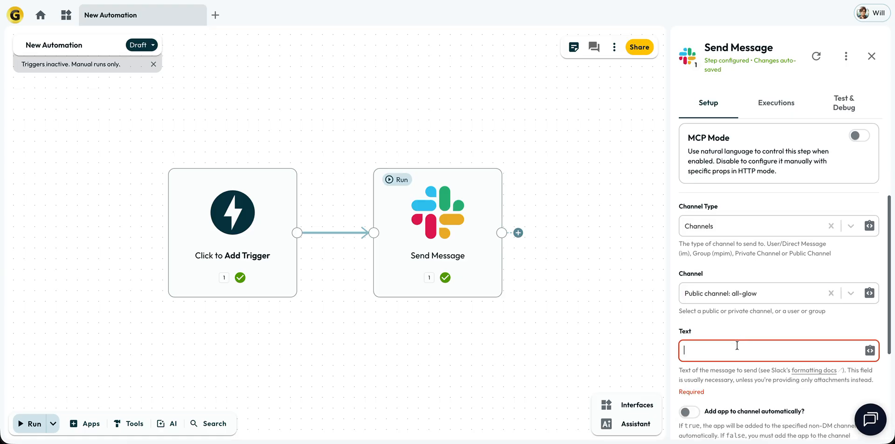
Step: Enter "Hello World" as the text of the Slack message
{"action": "left_click", "coordinate": [737, 344]}
{"action": "type", "text": "Hello World"}
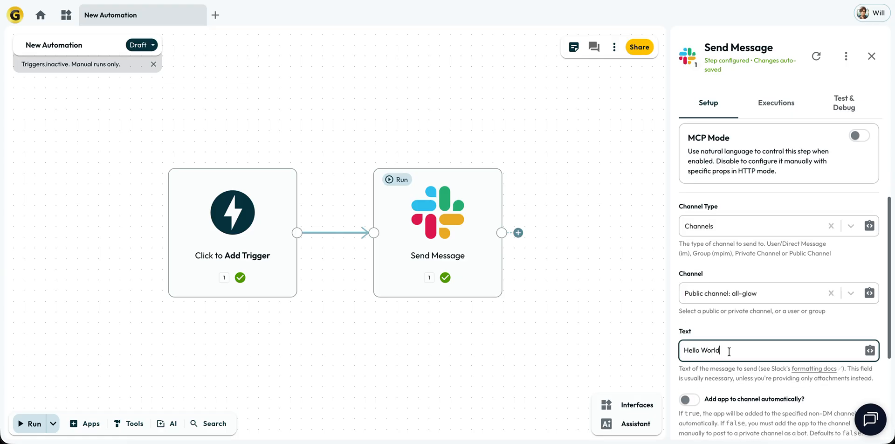
{"action": "left_click", "coordinate": [620, 368]}
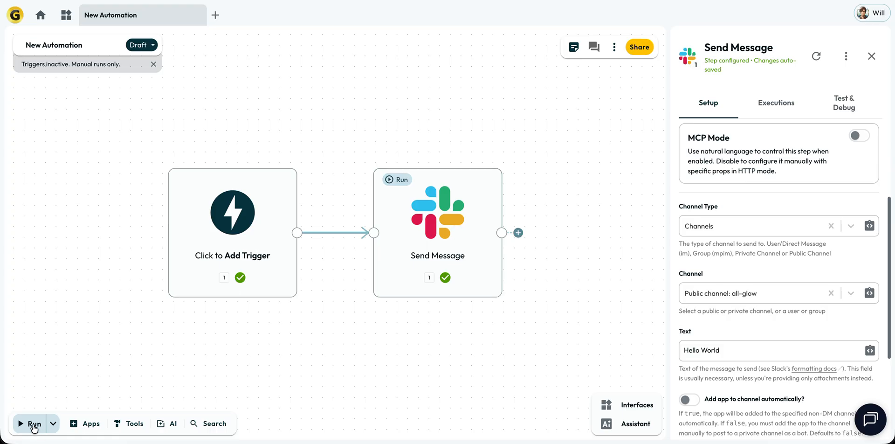
Step: Check the manual run starting step and run the workflow from Send Message
{"action": "left_click", "coordinate": [55, 424]}
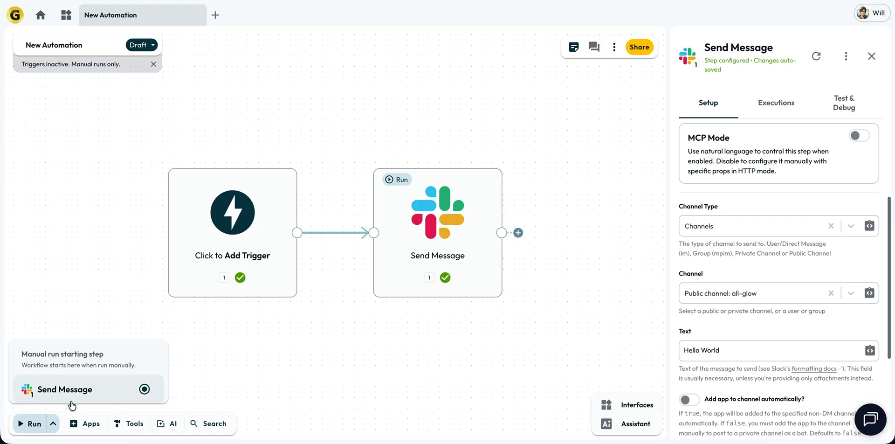
{"action": "left_click", "coordinate": [84, 312]}
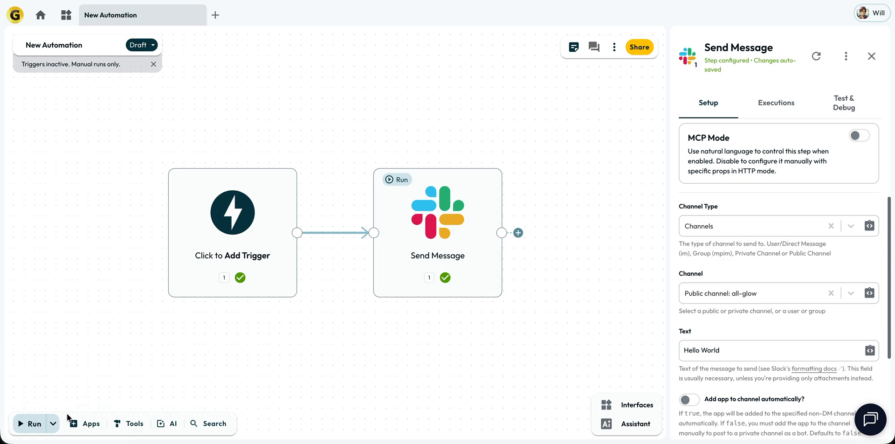
{"action": "left_click", "coordinate": [31, 424]}
Step: Switch to Slack to check the all-glow channel for the sent message, and return to the Glow workflow
{"action": "mouse_move", "coordinate": [458, 205]}
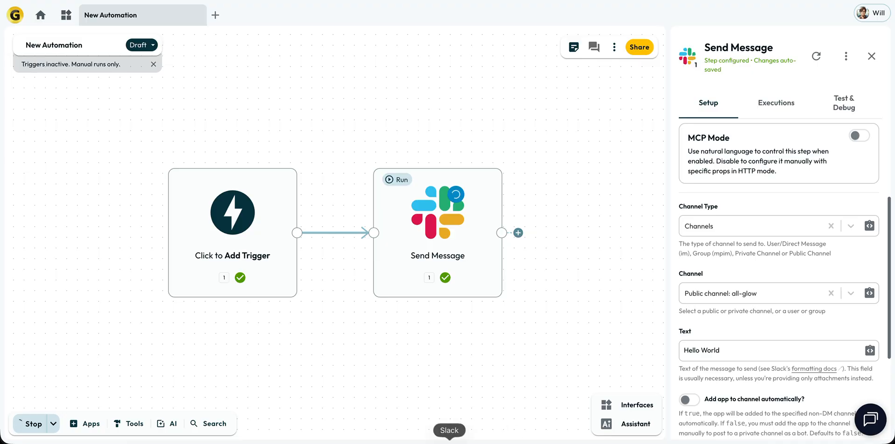
{"action": "left_click", "coordinate": [449, 440]}
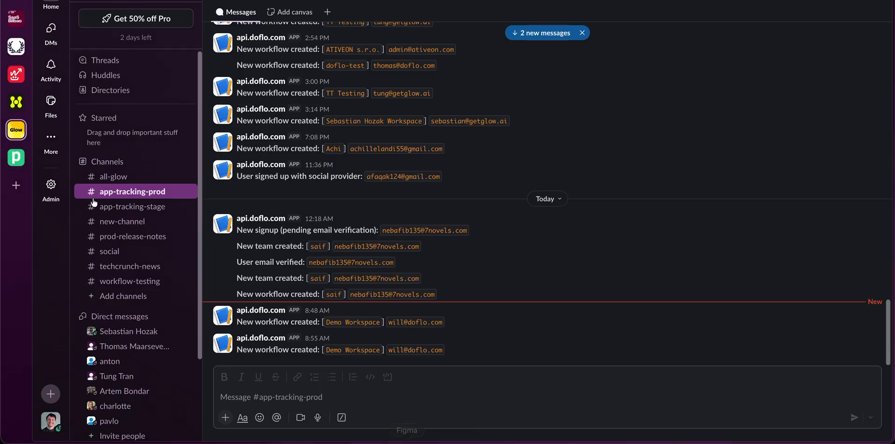
{"action": "left_click", "coordinate": [113, 176]}
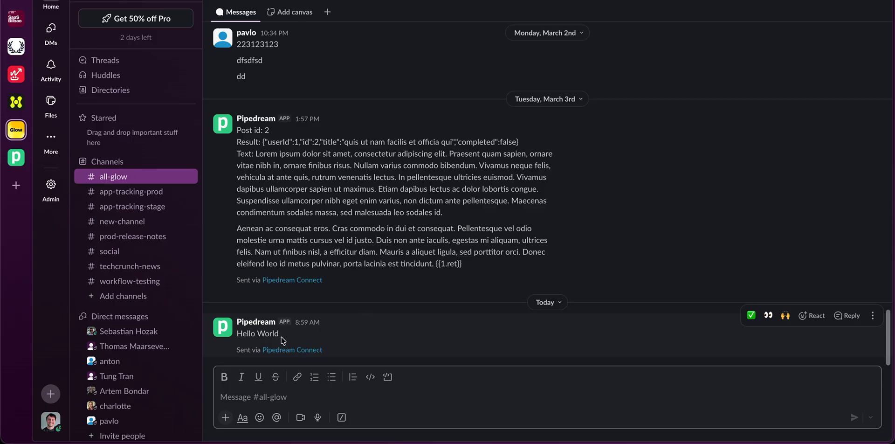
{"action": "key", "text": "super+Tab"}
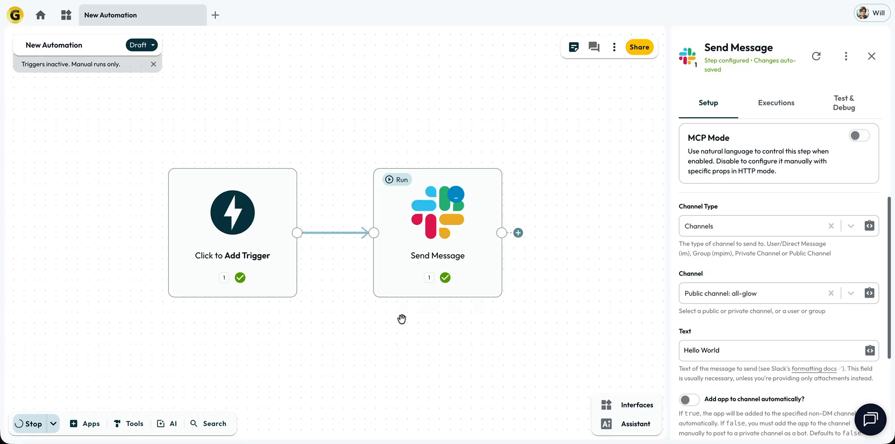
Step: Add the optional Send as User property to the Send Message step, turn it on, and close the step's settings
{"action": "scroll", "coordinate": [741, 331], "scroll_direction": "down", "scroll_amount": 3}
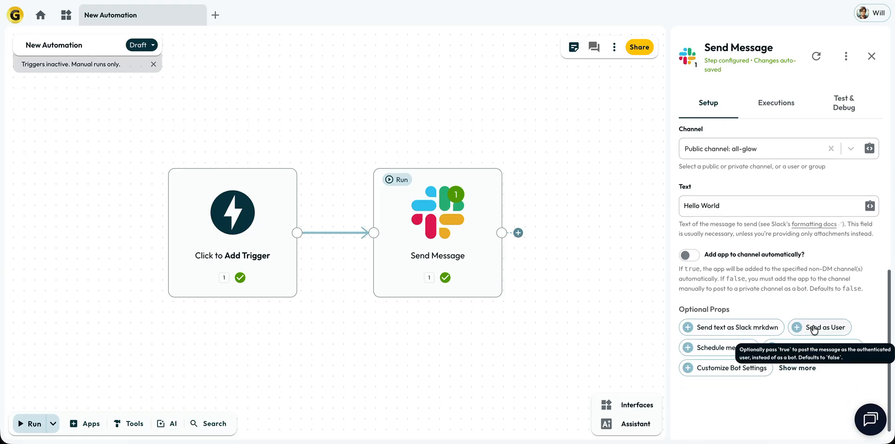
{"action": "left_click", "coordinate": [796, 368]}
{"action": "scroll", "coordinate": [798, 368], "scroll_direction": "down", "scroll_amount": 1}
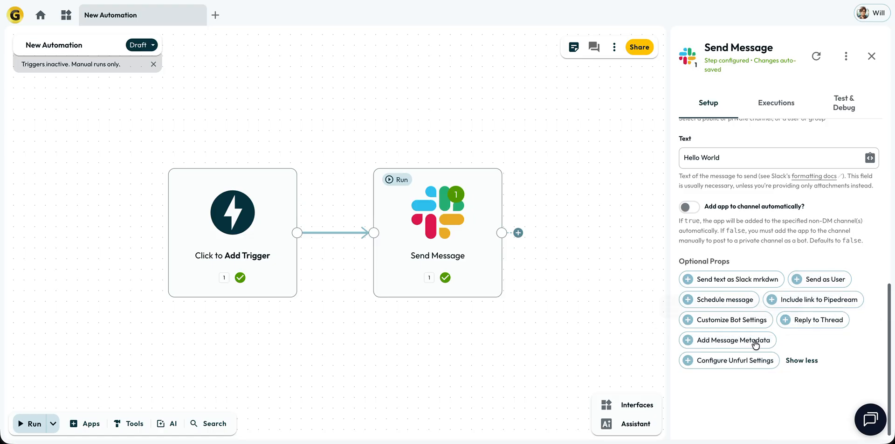
{"action": "left_click", "coordinate": [803, 282]}
{"action": "scroll", "coordinate": [745, 377], "scroll_direction": "down", "scroll_amount": 1}
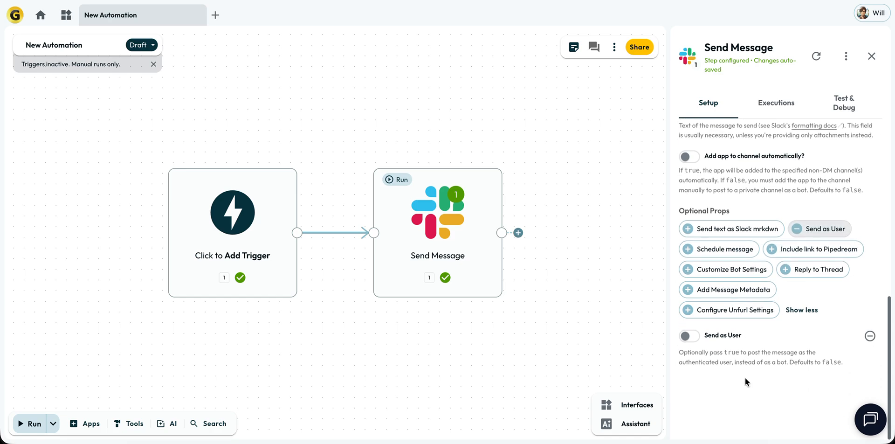
{"action": "left_click", "coordinate": [690, 339]}
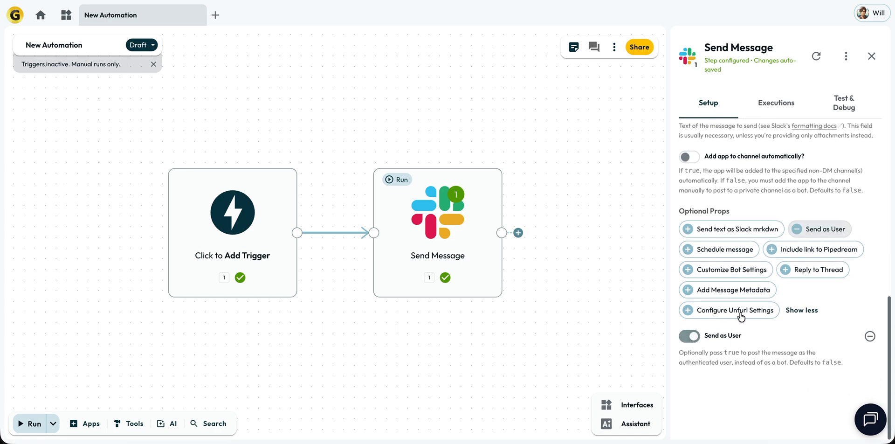
{"action": "scroll", "coordinate": [751, 258], "scroll_direction": "up", "scroll_amount": 10}
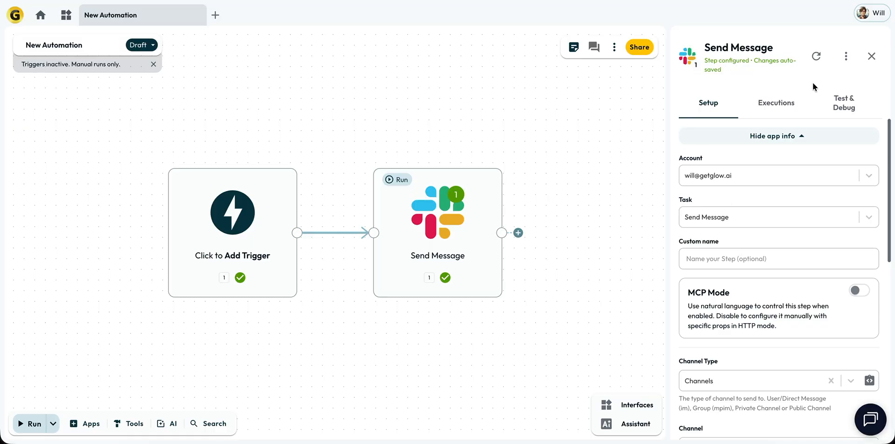
{"action": "left_click", "coordinate": [870, 56]}
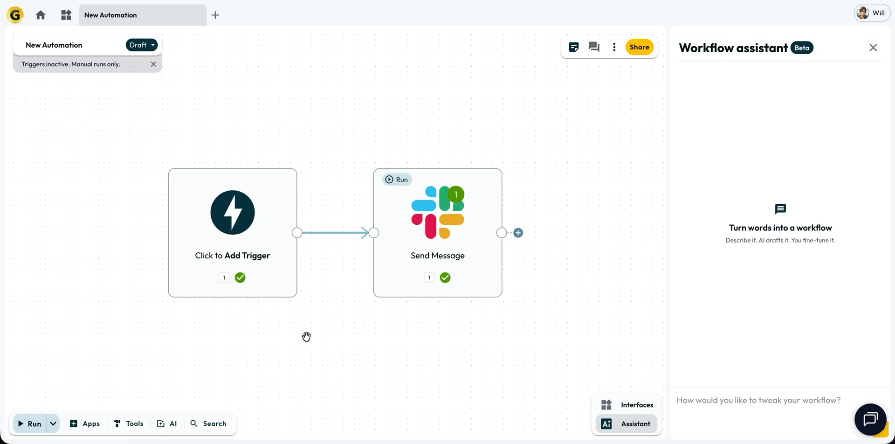
{"action": "left_click_drag", "start_coordinate": [306, 336], "coordinate": [359, 269]}
{"action": "left_click", "coordinate": [77, 422]}
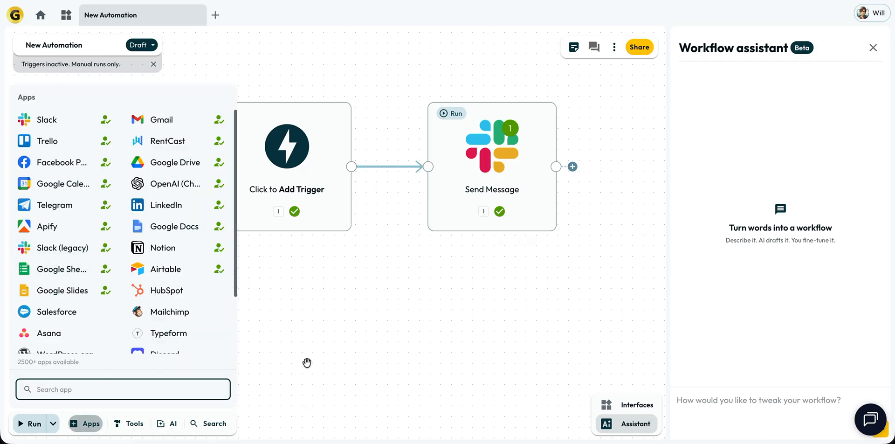
{"action": "left_click", "coordinate": [135, 423]}
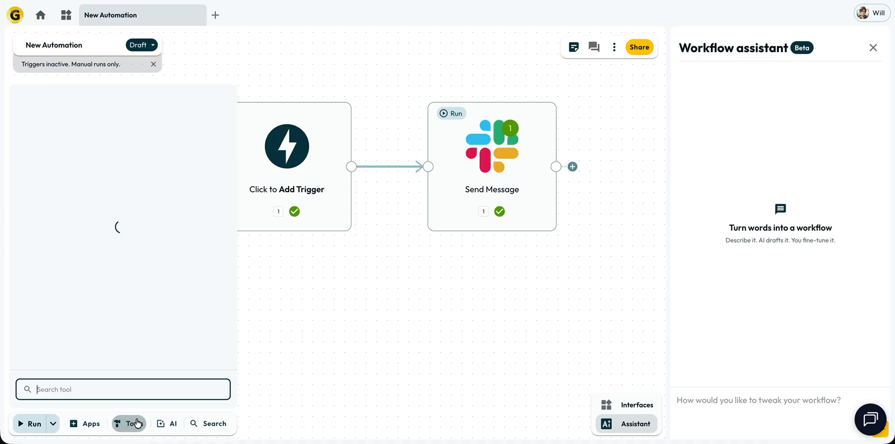
{"action": "left_click", "coordinate": [314, 256]}
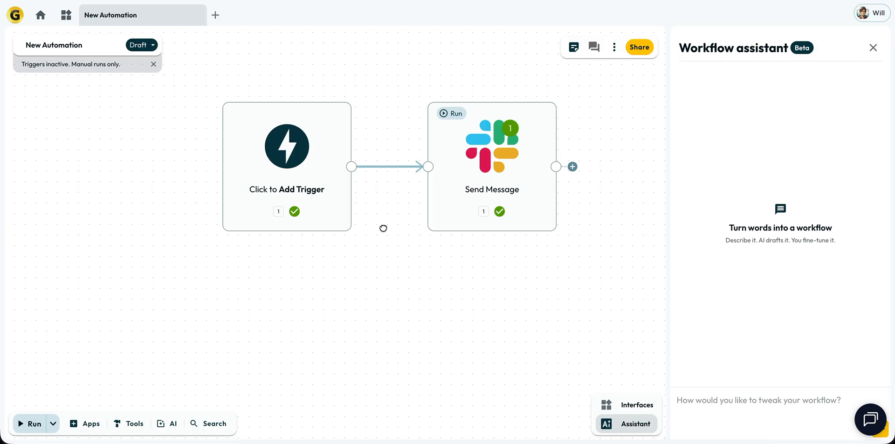
Step: Add a Scheduler trigger at the start of the workflow before Send Message
{"action": "left_click_drag", "start_coordinate": [381, 226], "coordinate": [362, 250]}
{"action": "left_click", "coordinate": [275, 186]}
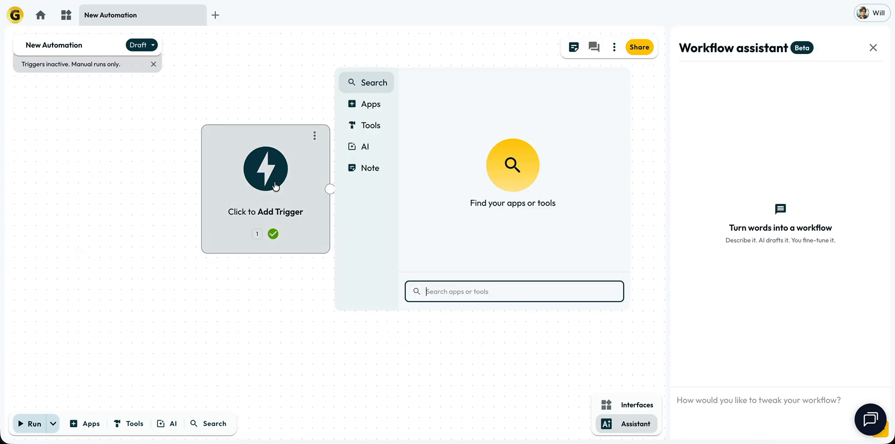
{"action": "left_click", "coordinate": [370, 127]}
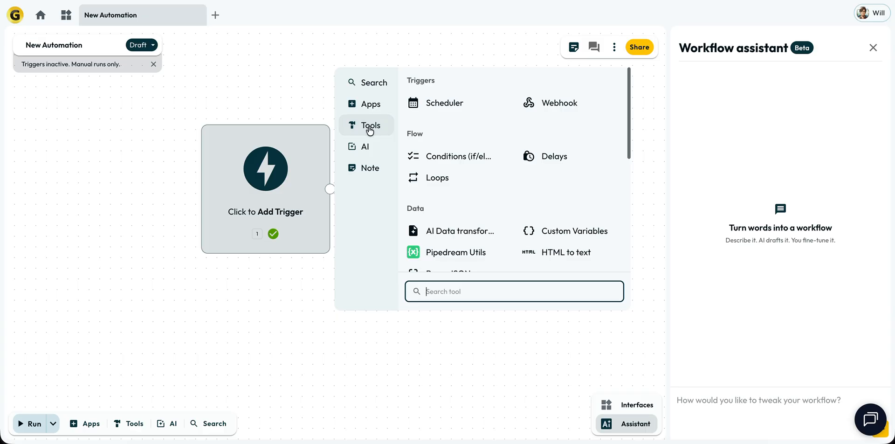
{"action": "left_click", "coordinate": [444, 108]}
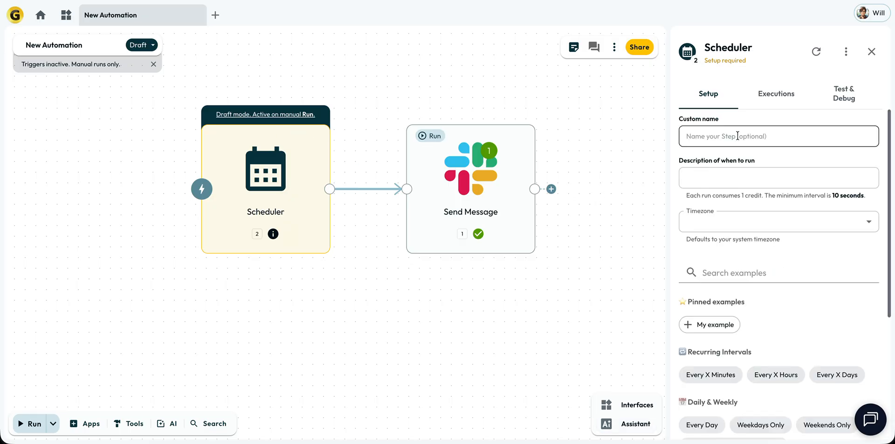
Step: Set the Scheduler's timezone to (GMT+0:00) UTC and its run description to "Daily at 9am"
{"action": "left_click", "coordinate": [733, 222]}
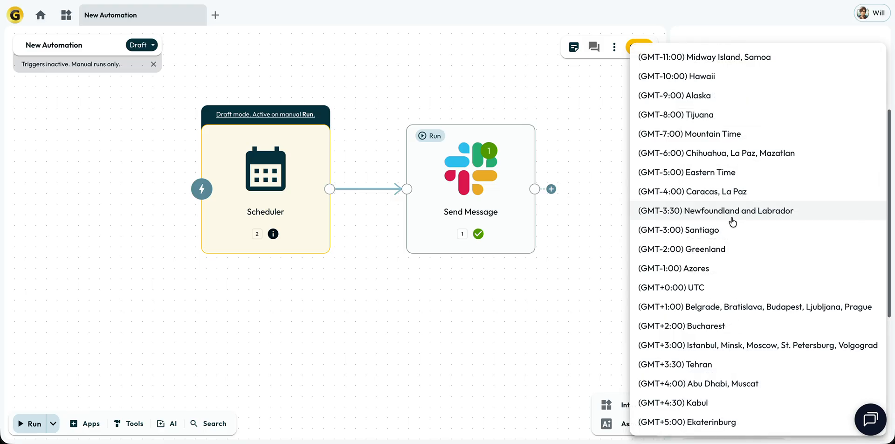
{"action": "left_click", "coordinate": [689, 288]}
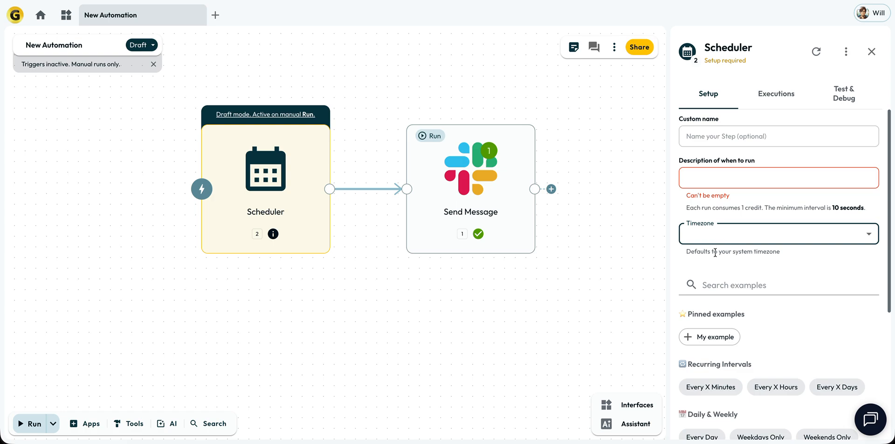
{"action": "left_click", "coordinate": [710, 175]}
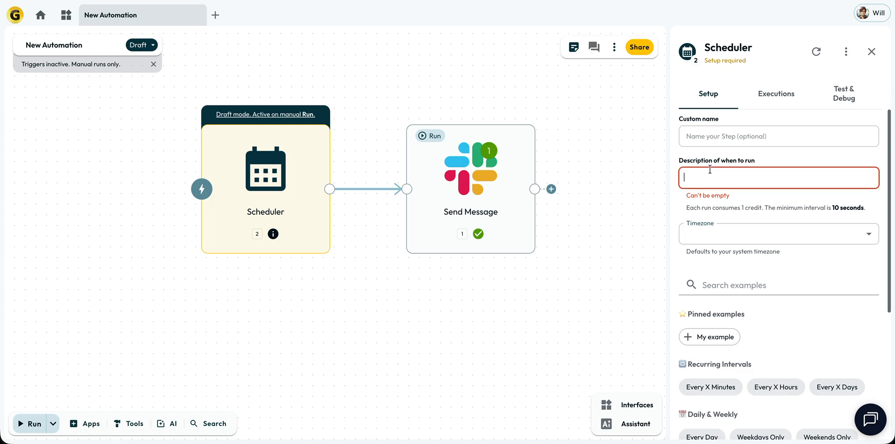
{"action": "type", "text": "Daily a"}
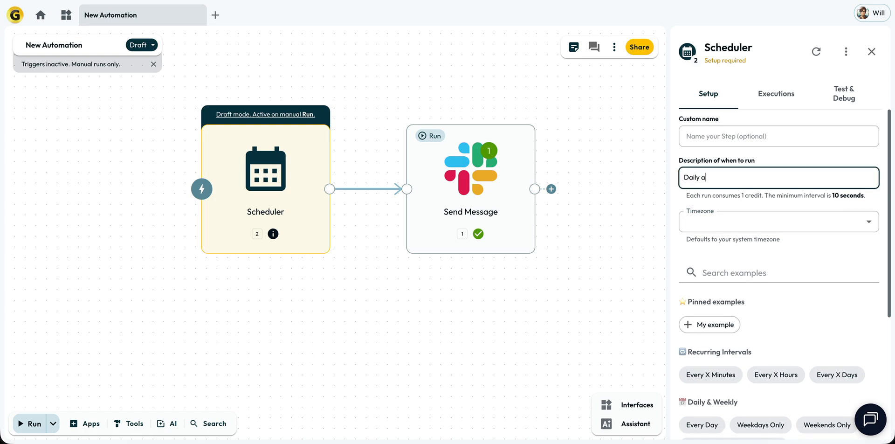
{"action": "type", "text": "t 9am"}
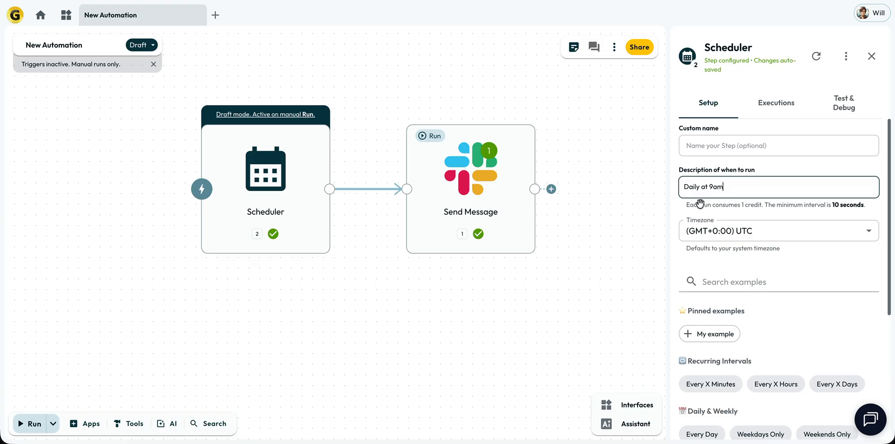
Step: Replace the Scheduler's run description with "Every 1 minute" and close the step's settings
{"action": "triple_click", "coordinate": [777, 185]}
{"action": "type", "text": "E"}
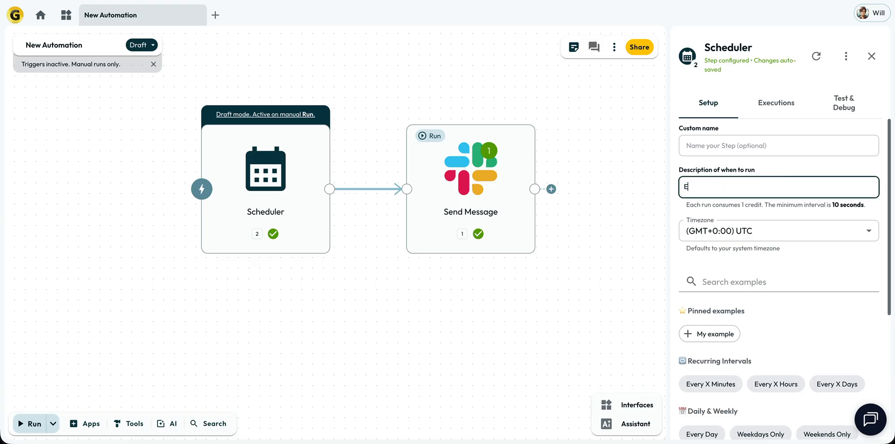
{"action": "type", "text": "very 1 minute"}
{"action": "left_click", "coordinate": [617, 244]}
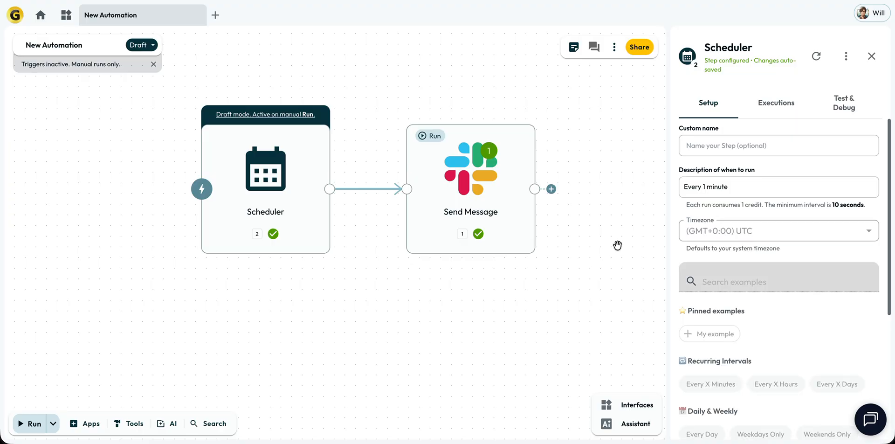
{"action": "left_click", "coordinate": [871, 52]}
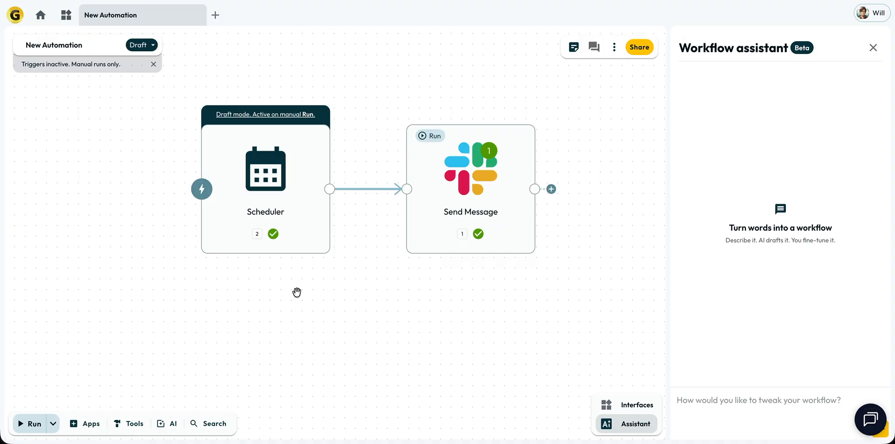
Step: Switch the automation from Draft to Live to activate the Scheduler trigger
{"action": "scroll", "coordinate": [312, 305], "scroll_direction": "down", "scroll_amount": 2}
{"action": "left_click_drag", "start_coordinate": [336, 310], "coordinate": [305, 310]}
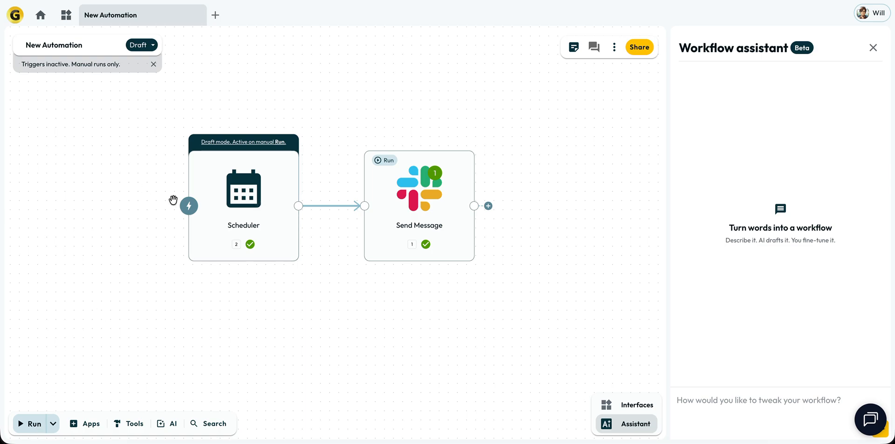
{"action": "left_click", "coordinate": [140, 45]}
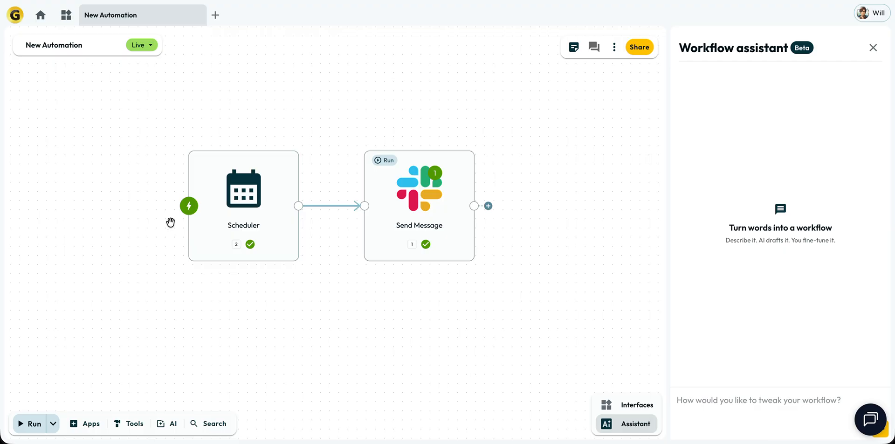
{"action": "mouse_move", "coordinate": [184, 221]}
{"action": "mouse_move", "coordinate": [429, 196]}
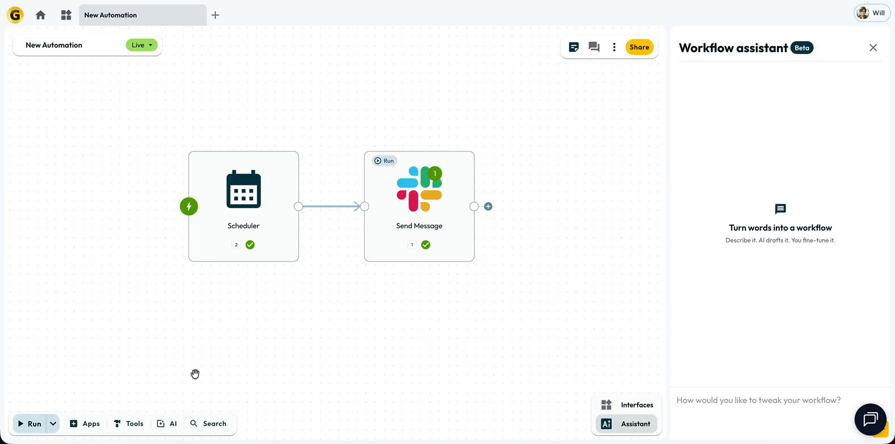
Step: Add Slack's New Message In Channels (Instant) trigger below the Scheduler and connect it to Send Message
{"action": "left_click_drag", "start_coordinate": [232, 362], "coordinate": [210, 326]}
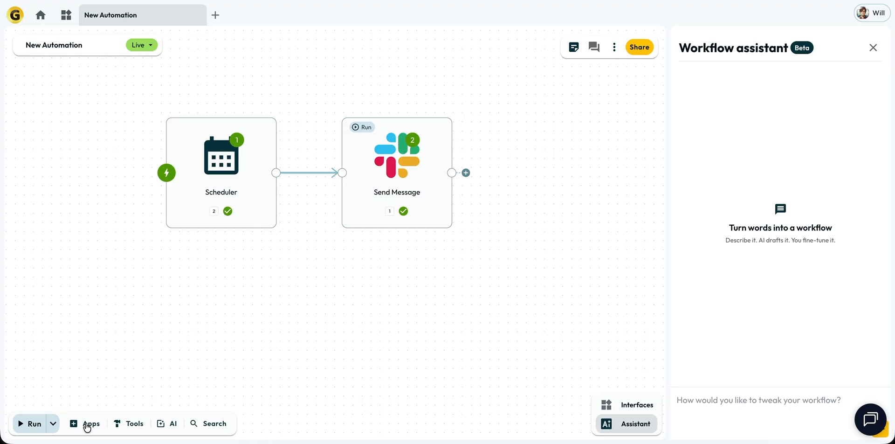
{"action": "left_click", "coordinate": [87, 425]}
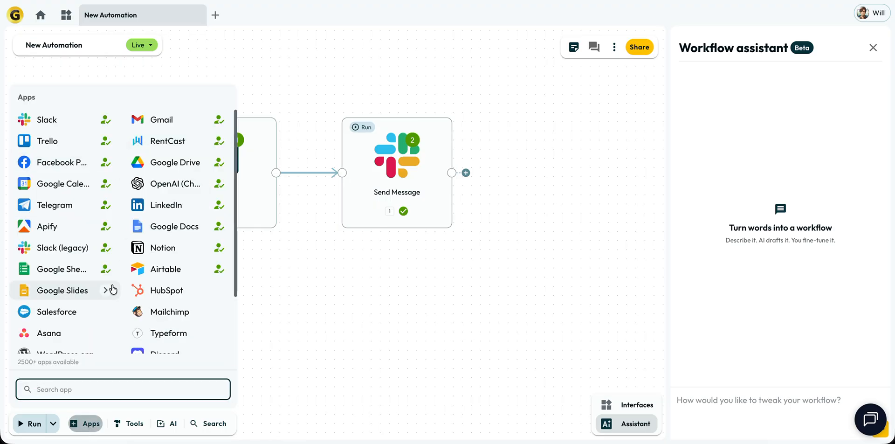
{"action": "type", "text": "slack"}
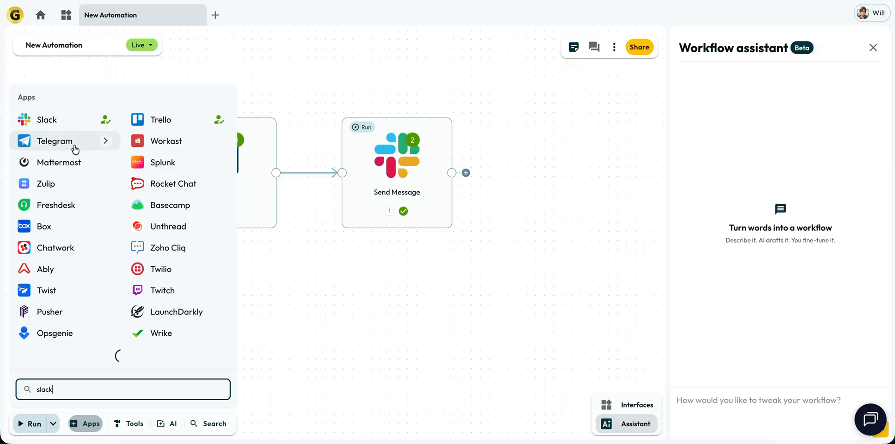
{"action": "left_click", "coordinate": [104, 121]}
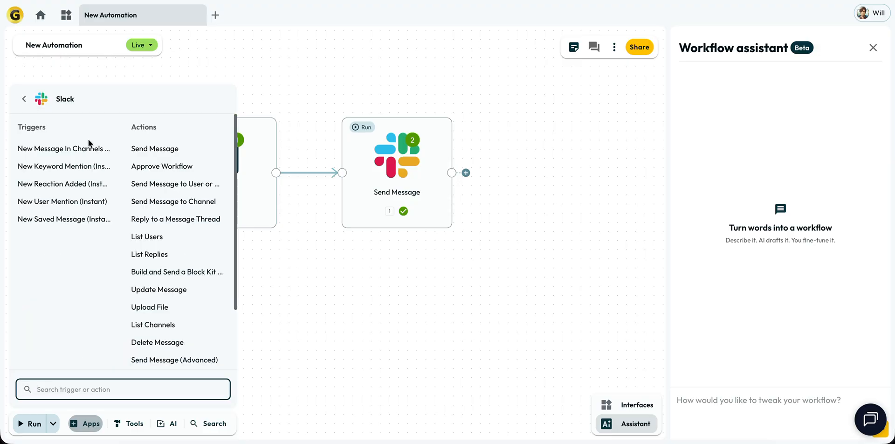
{"action": "left_click", "coordinate": [87, 151]}
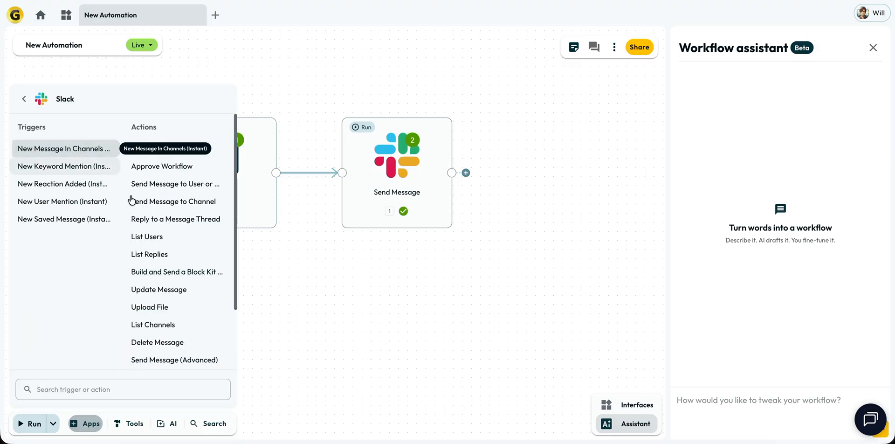
{"action": "left_click_drag", "start_coordinate": [312, 328], "coordinate": [199, 289]}
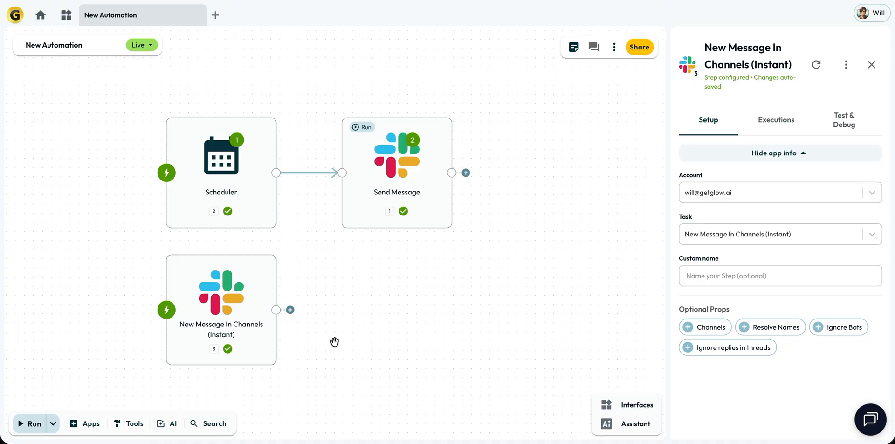
{"action": "left_click_drag", "start_coordinate": [279, 310], "coordinate": [333, 176]}
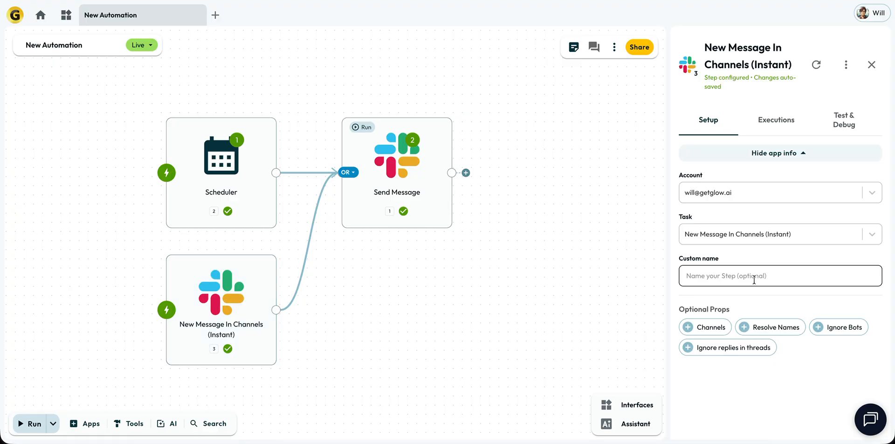
Step: Add the optional Channels property to the New Message In Channels trigger and select the public channel all-glow
{"action": "left_click", "coordinate": [752, 279]}
{"action": "left_click", "coordinate": [706, 326]}
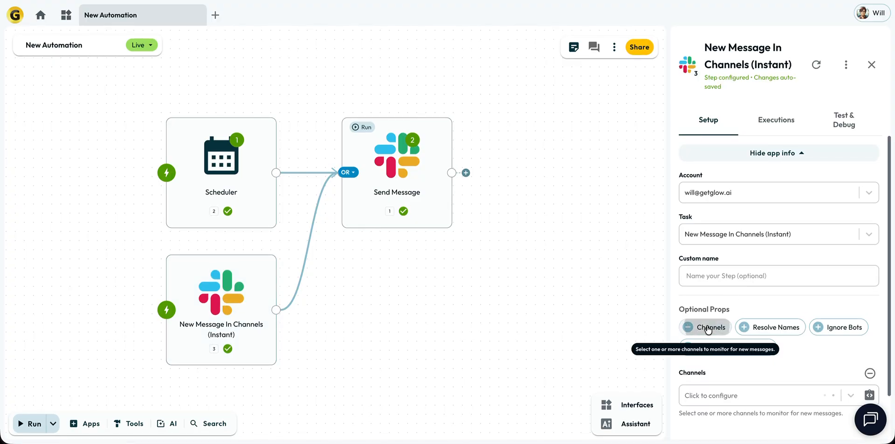
{"action": "scroll", "coordinate": [737, 292], "scroll_direction": "down", "scroll_amount": 1}
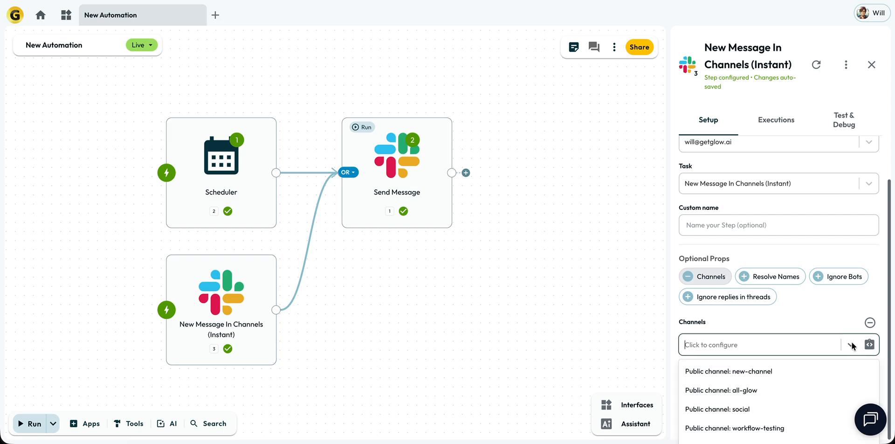
{"action": "left_click", "coordinate": [851, 344]}
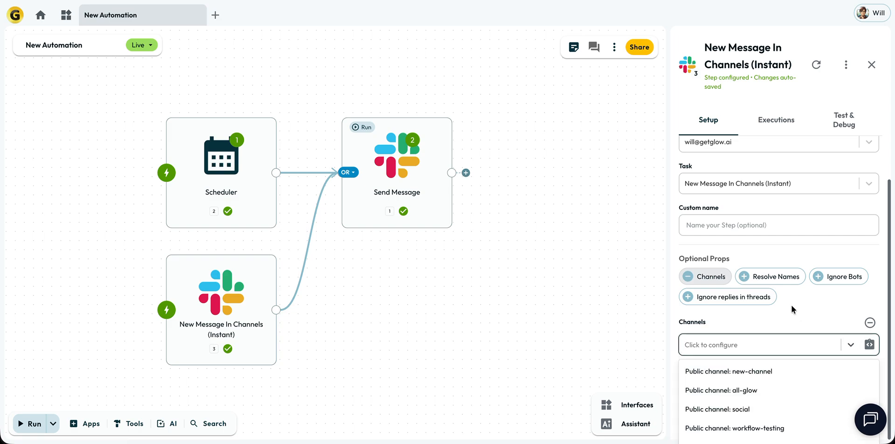
{"action": "left_click", "coordinate": [730, 390]}
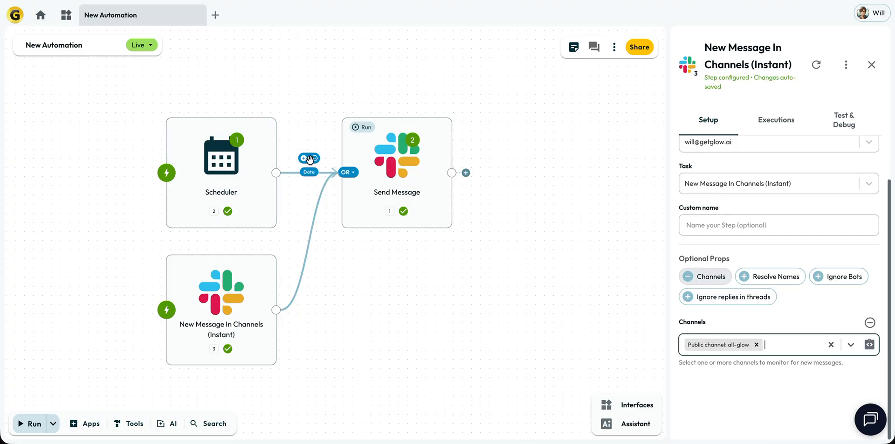
Step: Disconnect the Scheduler from Send Message and insert a Delay step between New Message In Channels and Send Message, spacing the steps apart
{"action": "left_click", "coordinate": [314, 159]}
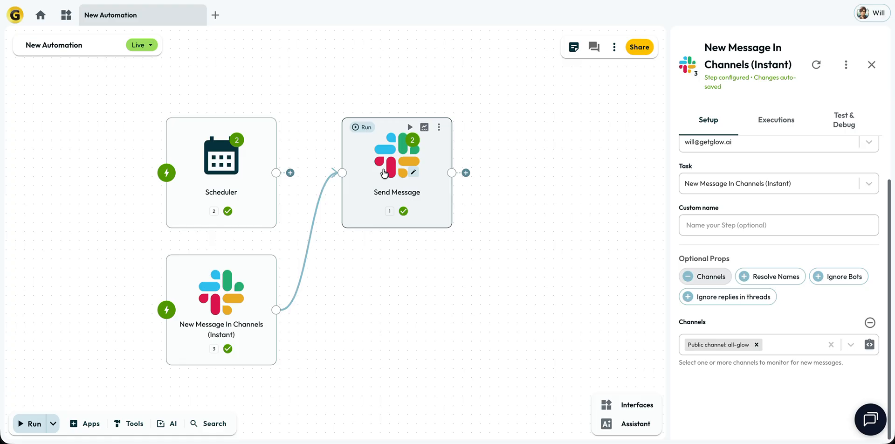
{"action": "left_click_drag", "start_coordinate": [384, 173], "coordinate": [543, 179]}
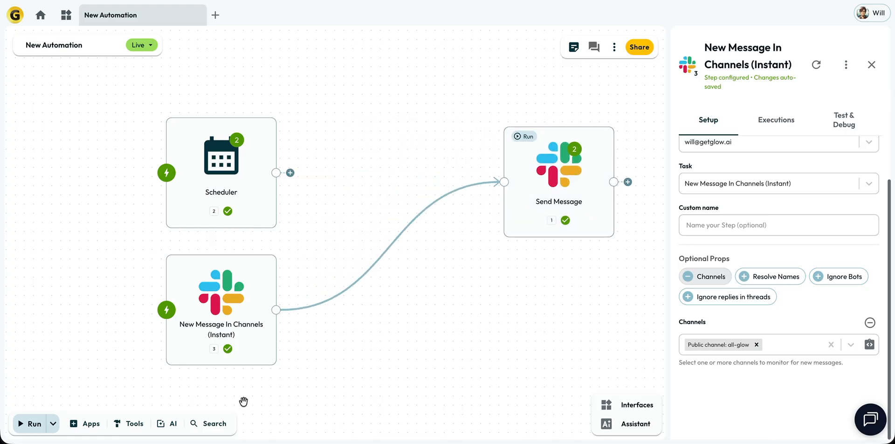
{"action": "left_click", "coordinate": [131, 423]}
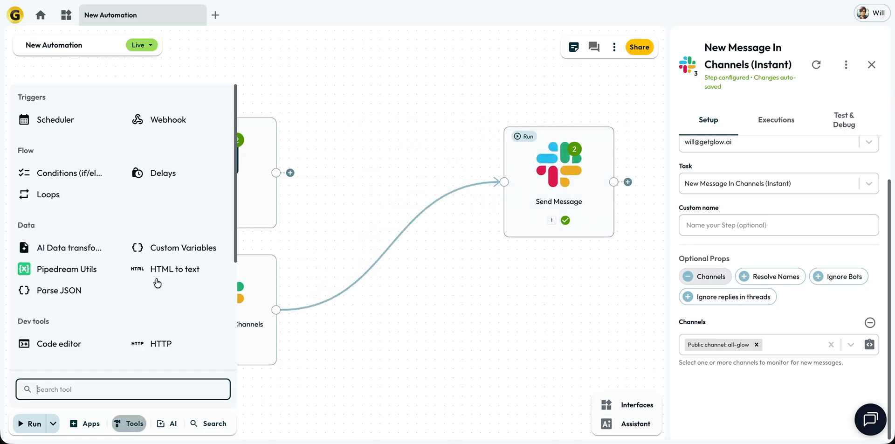
{"action": "left_click", "coordinate": [151, 174]}
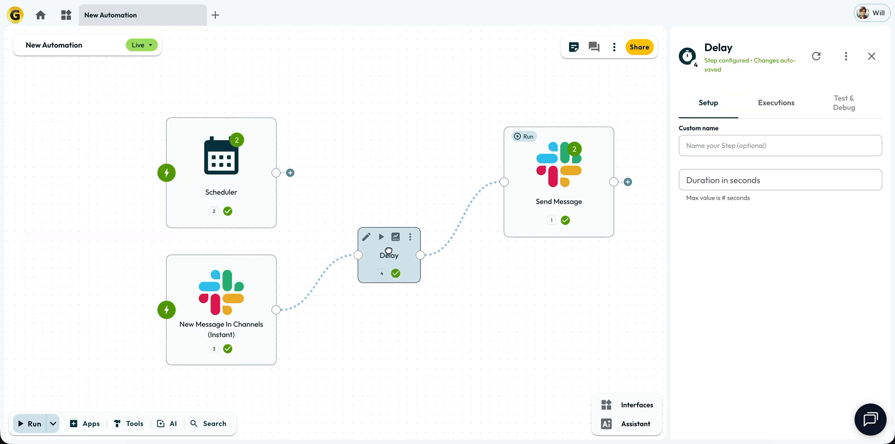
Step: Set the Delay step's duration to 20 seconds and close its settings
{"action": "left_click", "coordinate": [745, 184]}
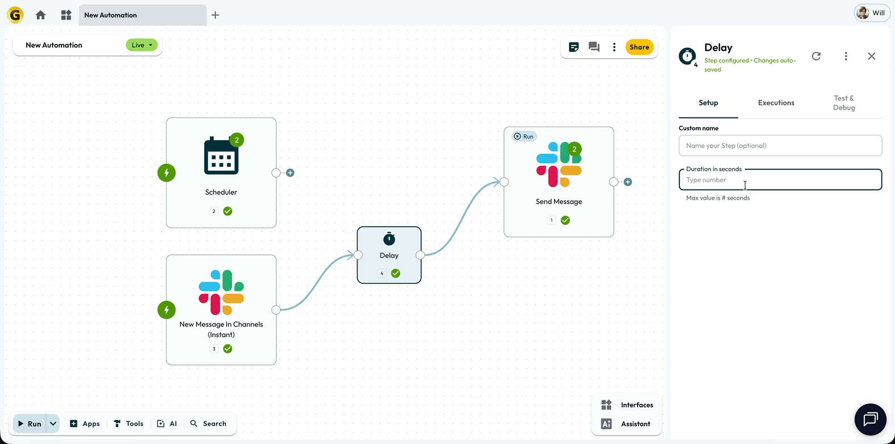
{"action": "type", "text": "20"}
{"action": "left_click", "coordinate": [593, 335]}
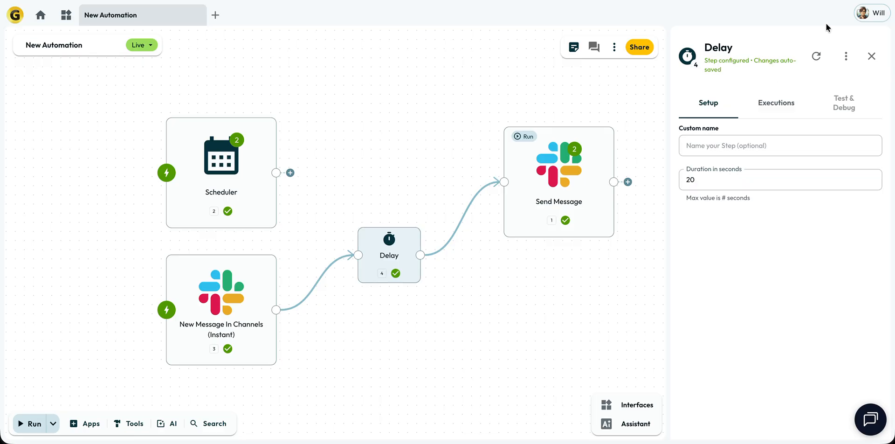
{"action": "left_click", "coordinate": [868, 57]}
Step: Move Send Message and the Delay step farther away from the triggers to open space on the canvas
{"action": "scroll", "coordinate": [515, 319], "scroll_direction": "down", "scroll_amount": 5}
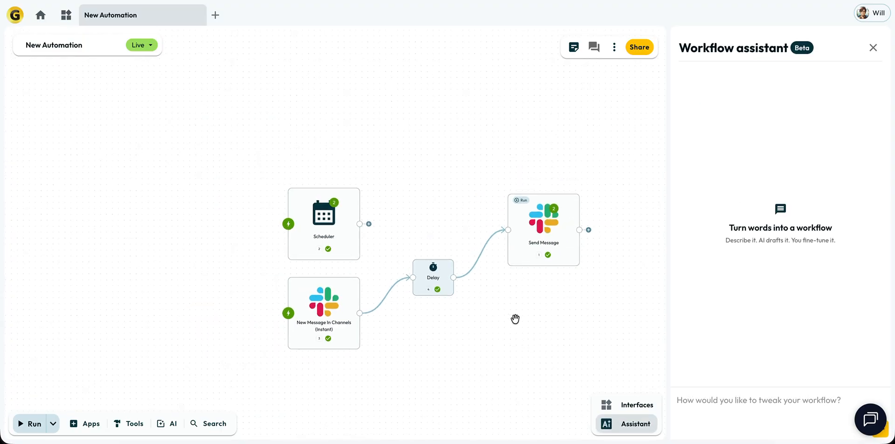
{"action": "left_click_drag", "start_coordinate": [515, 319], "coordinate": [404, 264]}
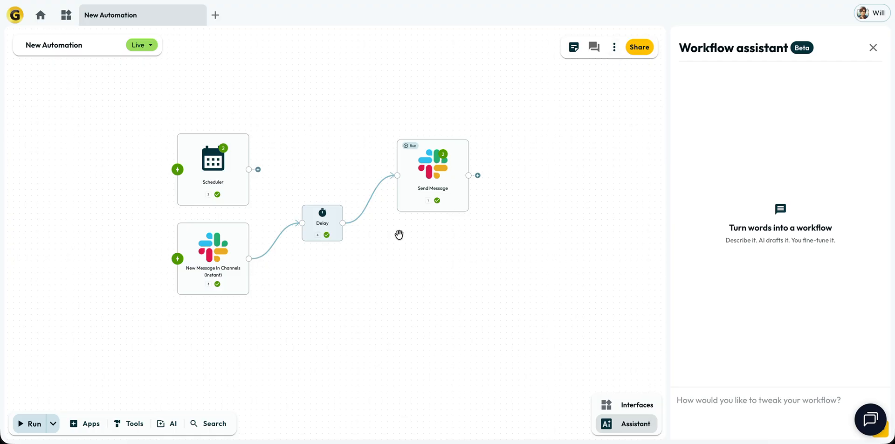
{"action": "left_click_drag", "start_coordinate": [416, 183], "coordinate": [533, 232]}
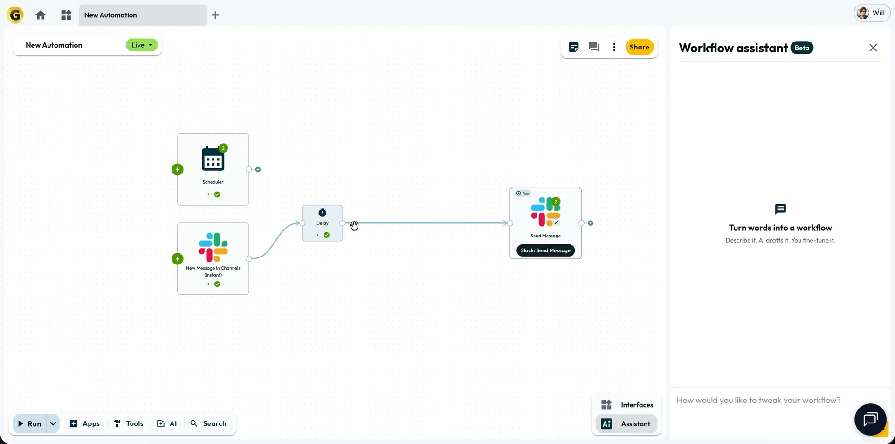
{"action": "left_click_drag", "start_coordinate": [323, 228], "coordinate": [441, 228]}
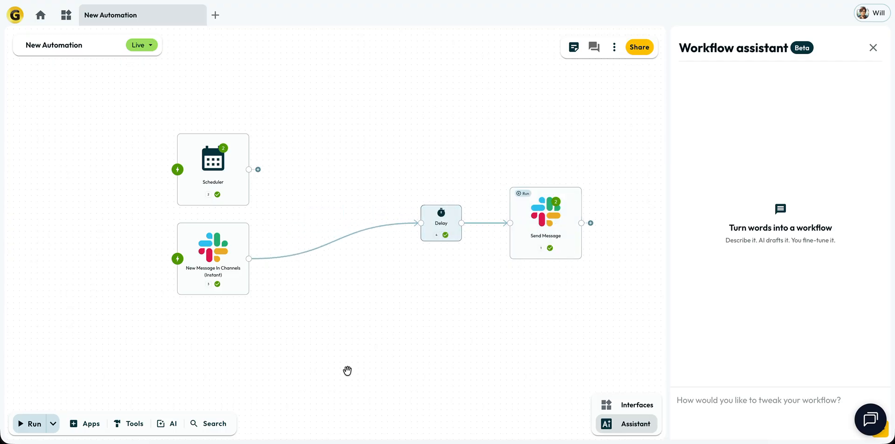
Step: Add a Condition step and link it between New Message In Channels and the Delay step
{"action": "left_click", "coordinate": [134, 424]}
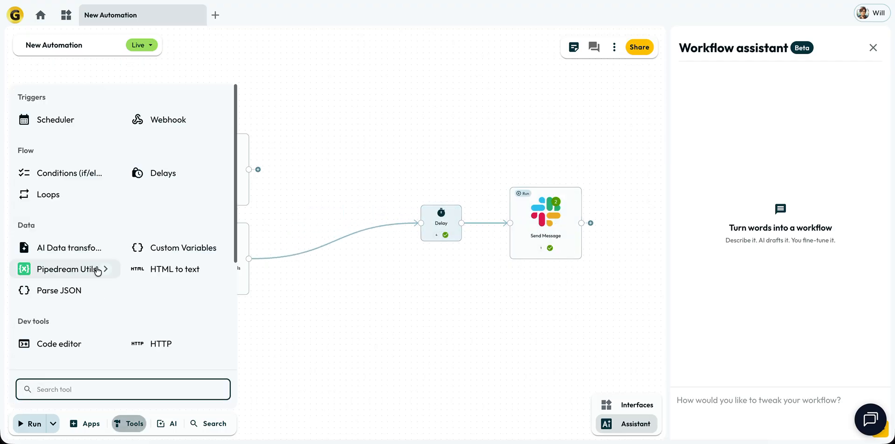
{"action": "left_click", "coordinate": [67, 174]}
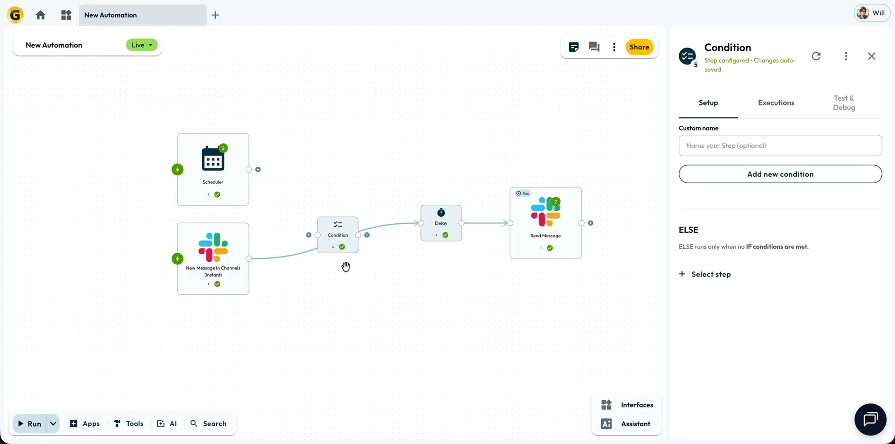
{"action": "left_click_drag", "start_coordinate": [339, 236], "coordinate": [336, 244]}
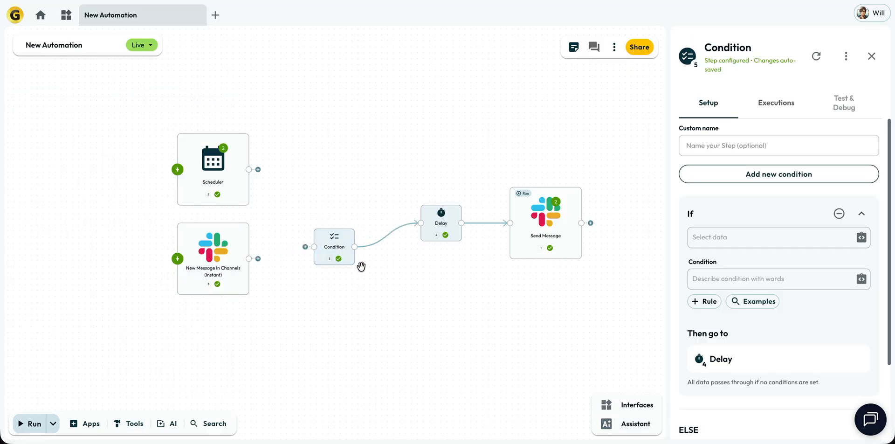
{"action": "left_click", "coordinate": [710, 277]}
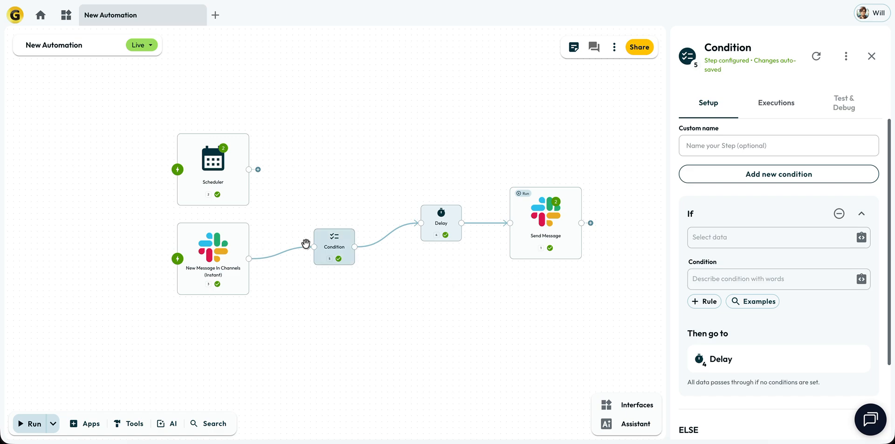
{"action": "mouse_move", "coordinate": [205, 239]}
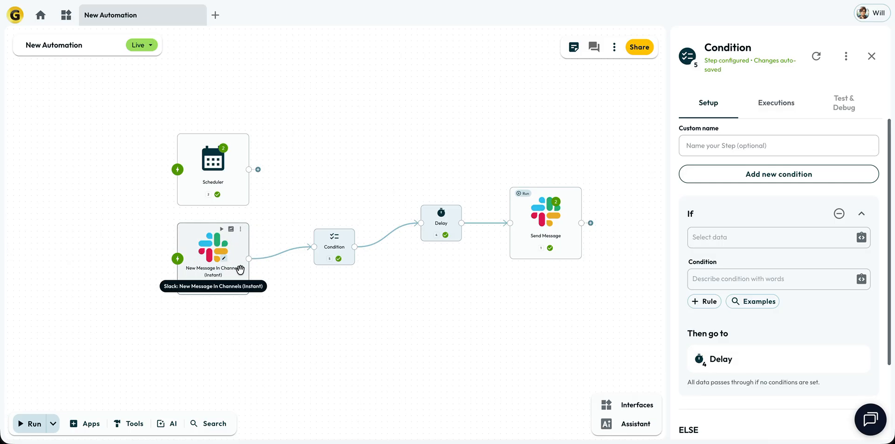
{"action": "mouse_move", "coordinate": [338, 250]}
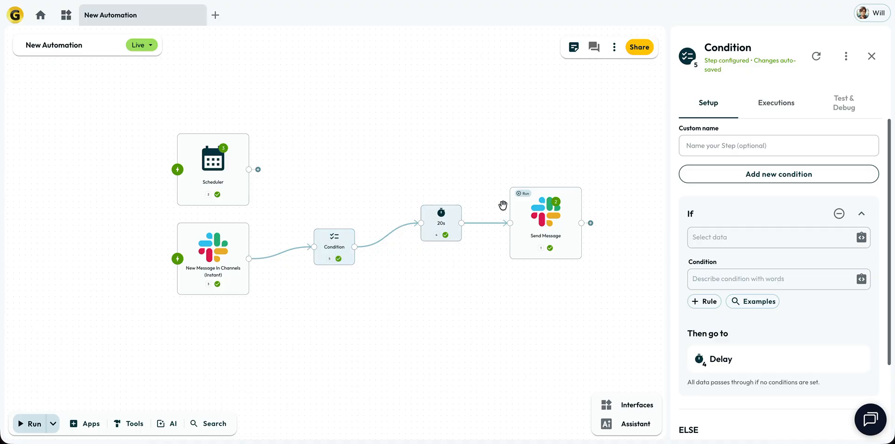
{"action": "mouse_move", "coordinate": [554, 209]}
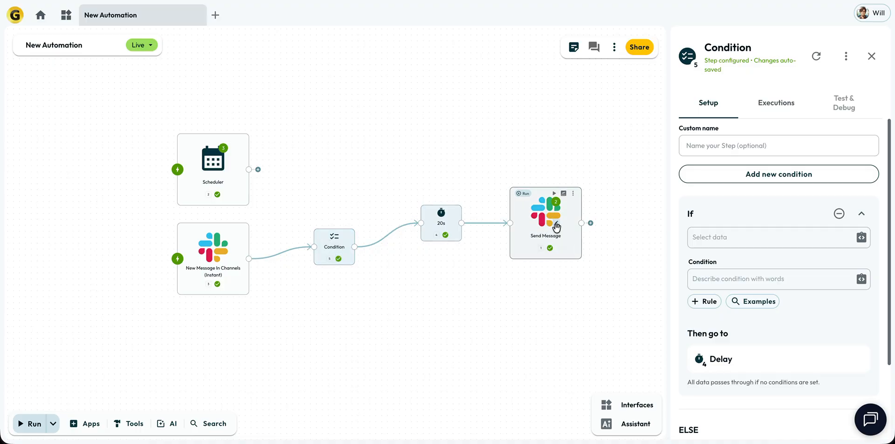
Step: Set the Condition's If data to the text value from the Slack New Message In Channels trigger
{"action": "left_click", "coordinate": [709, 237]}
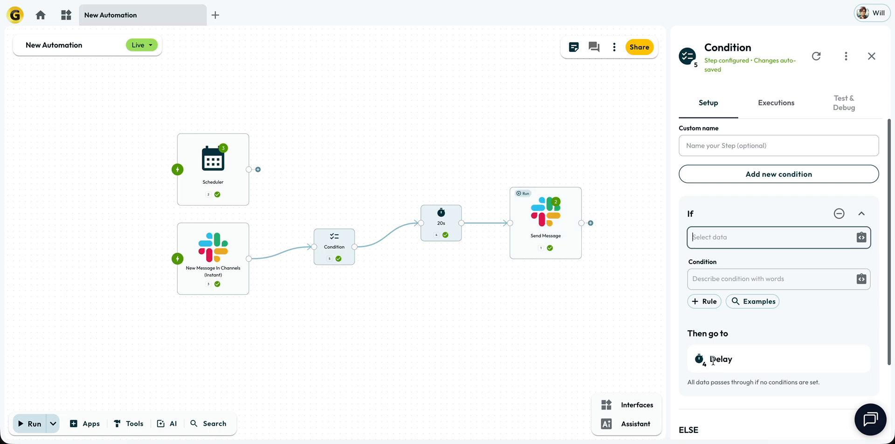
{"action": "scroll", "coordinate": [713, 360], "scroll_direction": "down", "scroll_amount": 2}
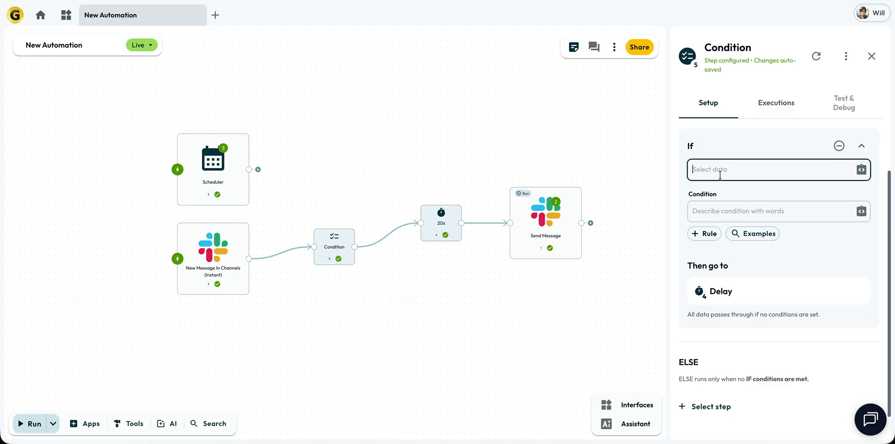
{"action": "left_click", "coordinate": [861, 169]}
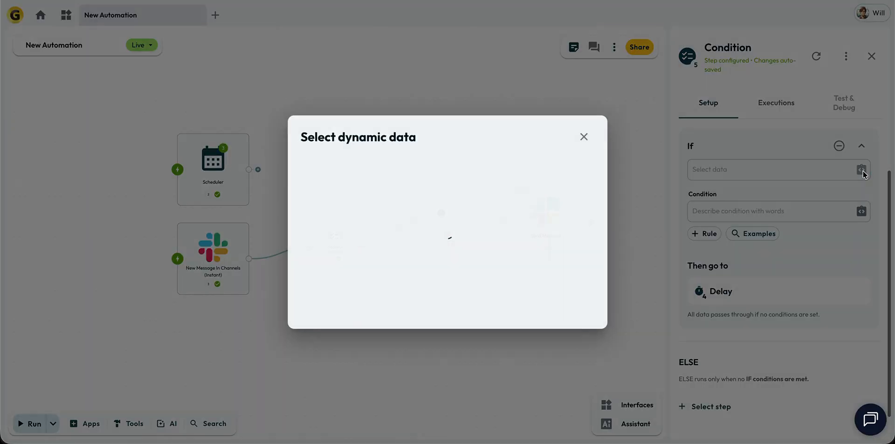
{"action": "left_click", "coordinate": [305, 227]}
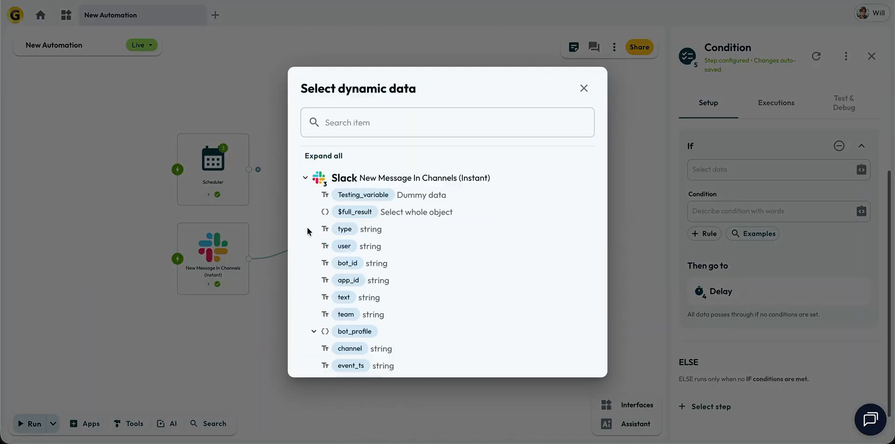
{"action": "scroll", "coordinate": [397, 282], "scroll_direction": "down", "scroll_amount": 1}
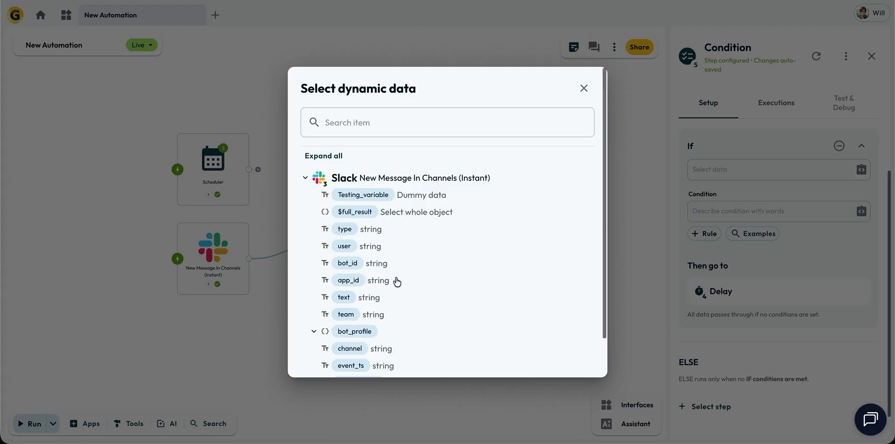
{"action": "scroll", "coordinate": [396, 282], "scroll_direction": "down", "scroll_amount": 2}
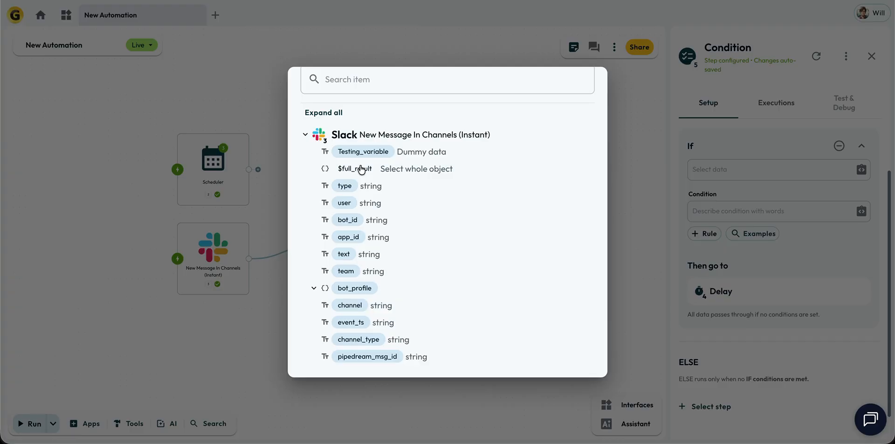
{"action": "left_click", "coordinate": [344, 253]}
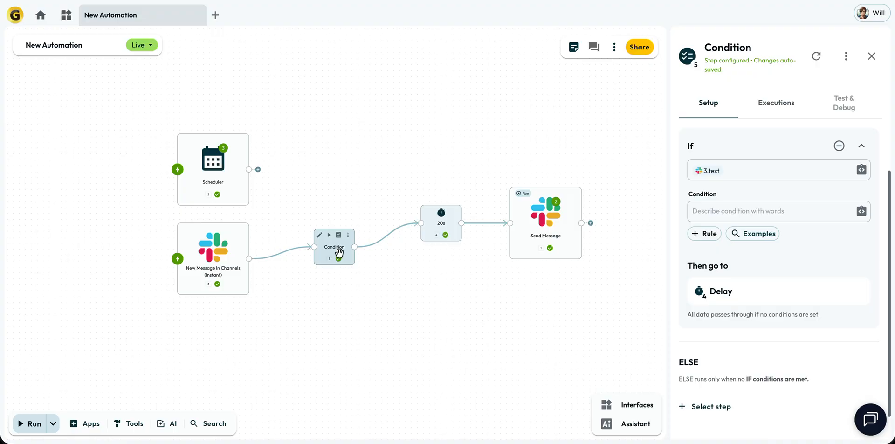
Step: Describe the condition as "contains: [News]" and close the Condition step's settings
{"action": "left_click", "coordinate": [694, 210]}
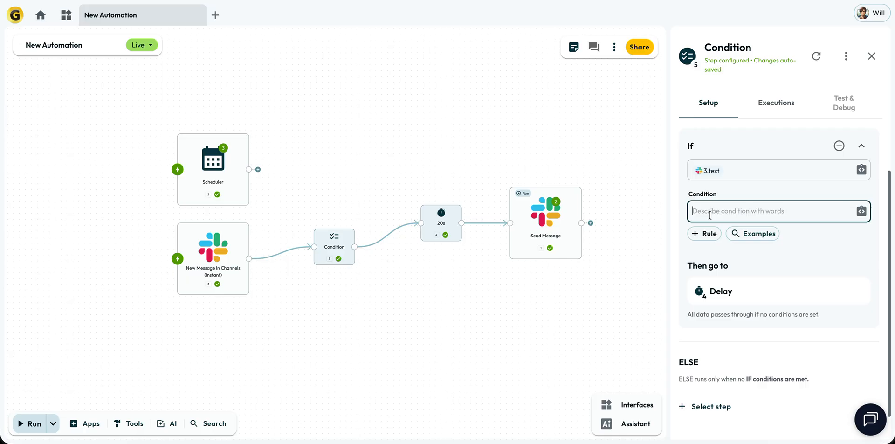
{"action": "type", "text": "contains [News"}
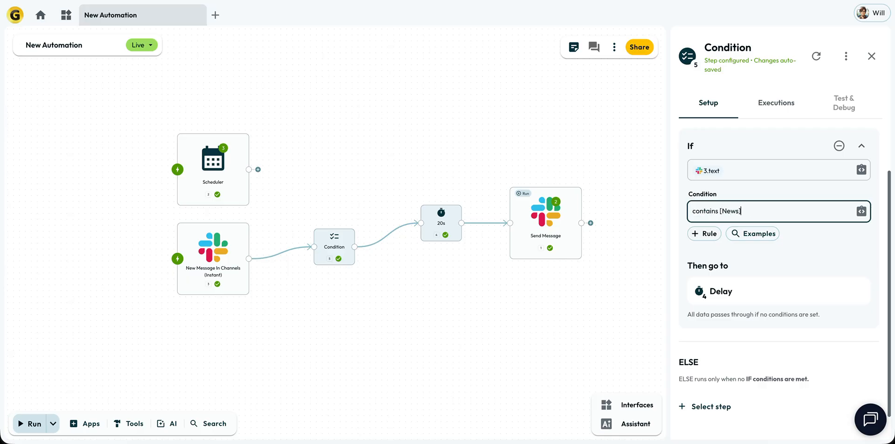
{"action": "left_click", "coordinate": [696, 260]}
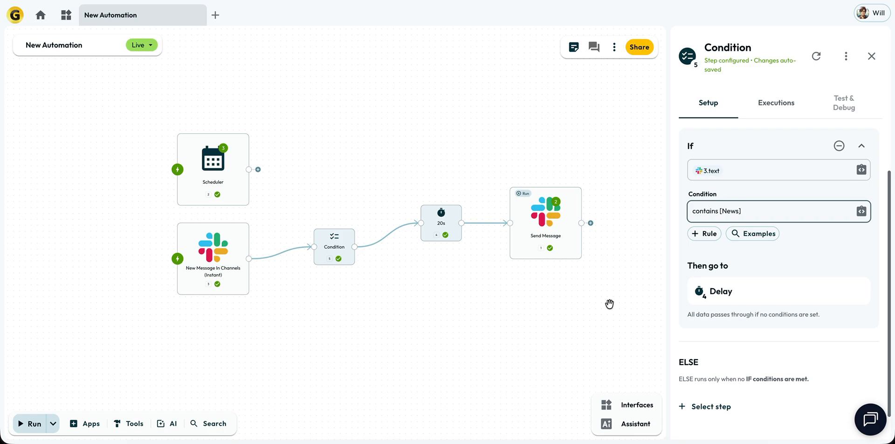
{"action": "left_click", "coordinate": [718, 210]}
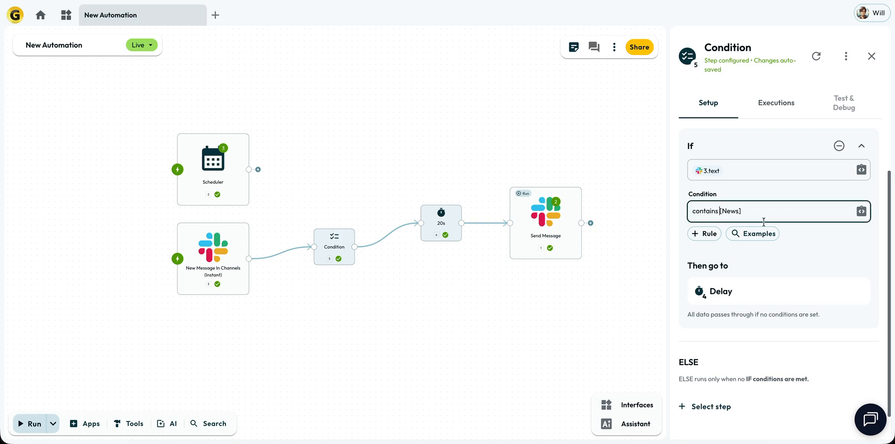
{"action": "type", "text": ":"}
{"action": "left_click", "coordinate": [548, 372]}
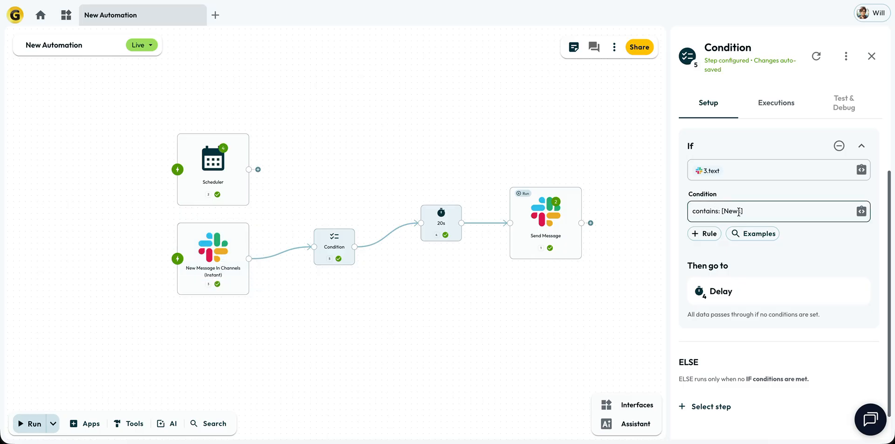
{"action": "left_click_drag", "start_coordinate": [745, 210], "coordinate": [723, 211]}
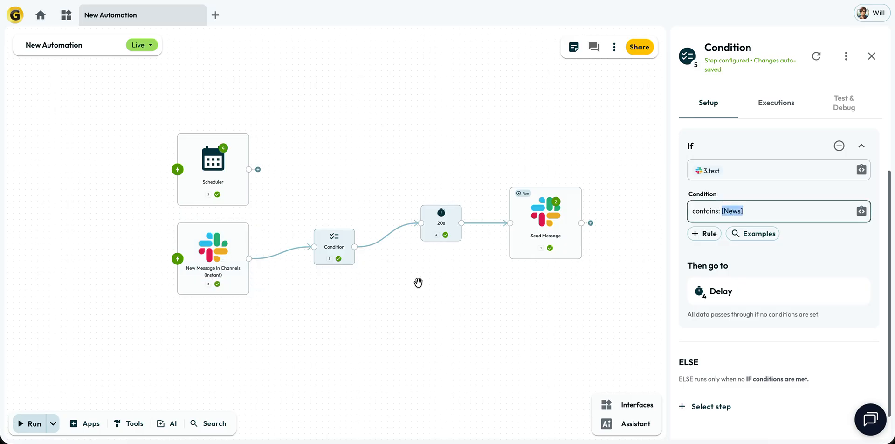
{"action": "mouse_move", "coordinate": [489, 225]}
{"action": "mouse_move", "coordinate": [531, 218]}
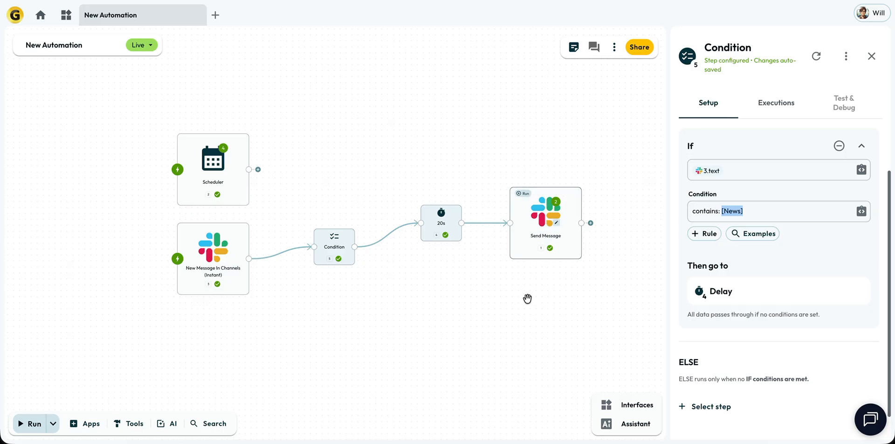
{"action": "left_click", "coordinate": [871, 56]}
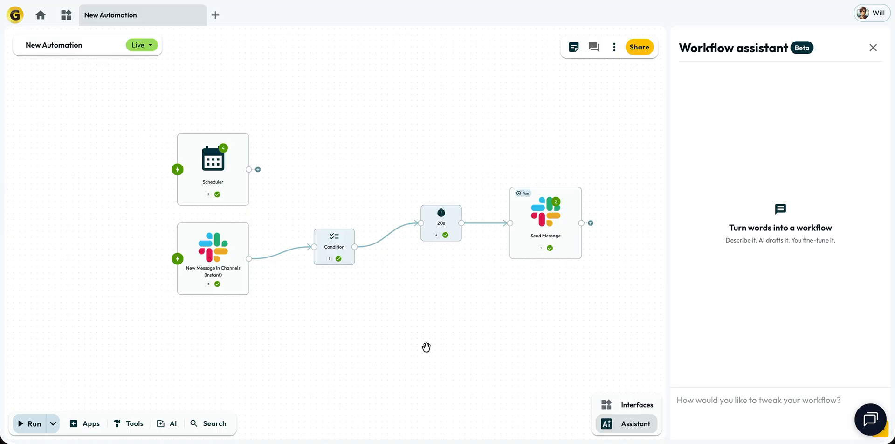
Step: Switch to Slack and post "Random message" in the all-glow channel to test the condition
{"action": "left_click", "coordinate": [449, 436]}
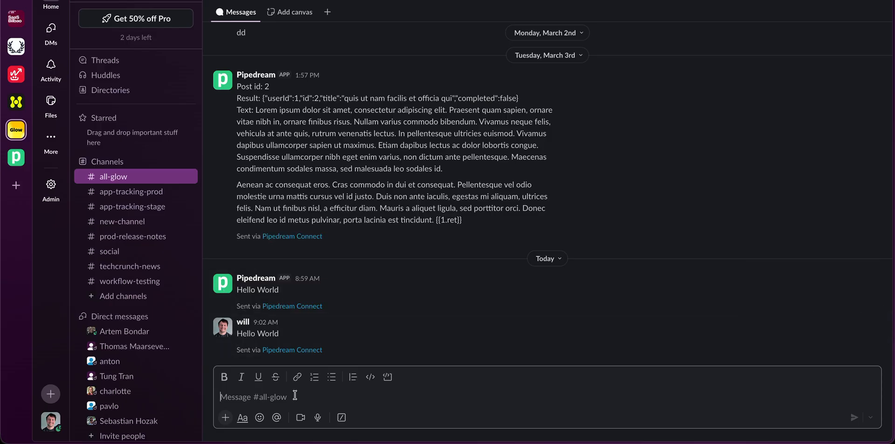
{"action": "type", "text": "Random m"}
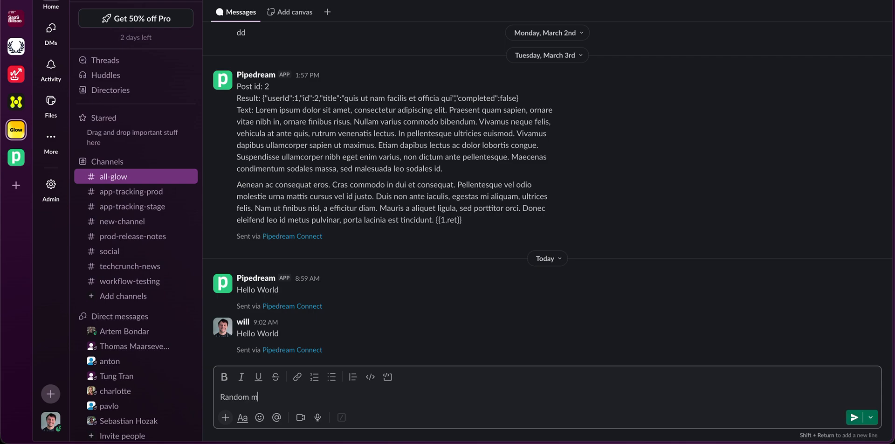
{"action": "type", "text": "essage"}
{"action": "key", "text": "Return"}
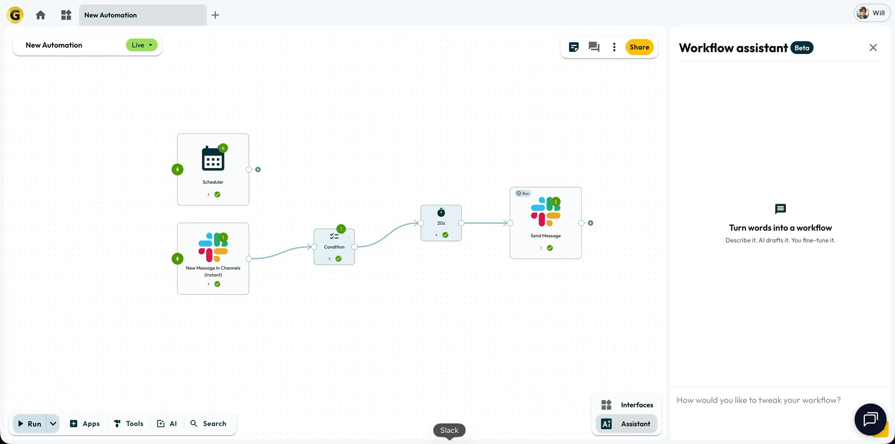
Step: Return to Slack and post "[News] Message" in the all-glow channel as a matching test
{"action": "left_click", "coordinate": [449, 442]}
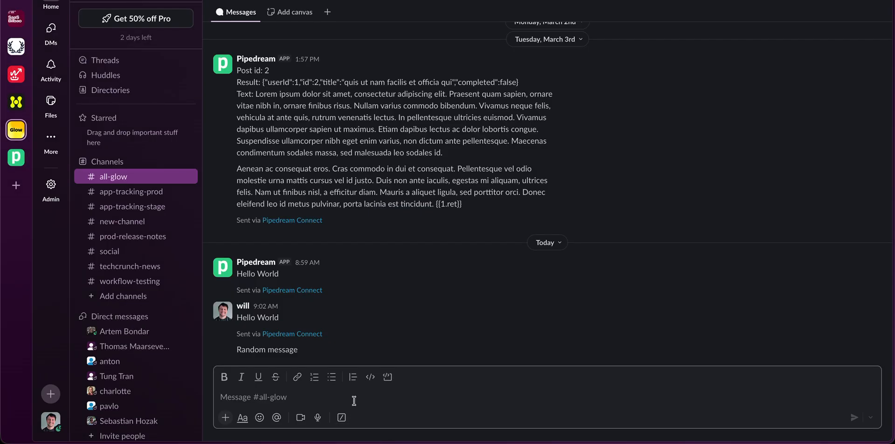
{"action": "type", "text": "[News"}
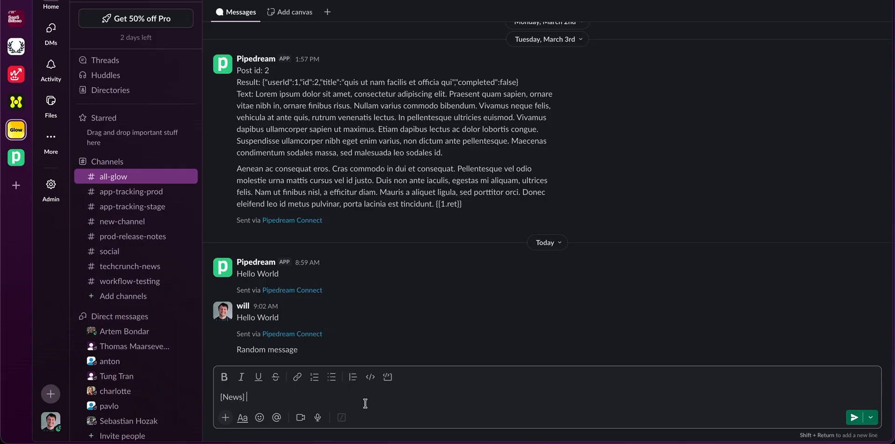
{"action": "type", "text": "] Ne"}
{"action": "type", "text": "essage"}
{"action": "key", "text": "Return"}
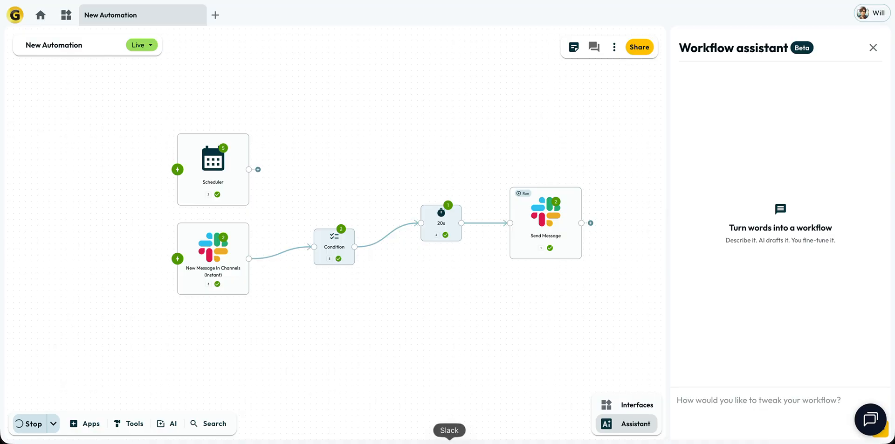
Step: Check the all-glow channel in Slack for the automation's reply while following the run in Glow
{"action": "left_click", "coordinate": [449, 442]}
{"action": "key", "text": "super+Tab"}
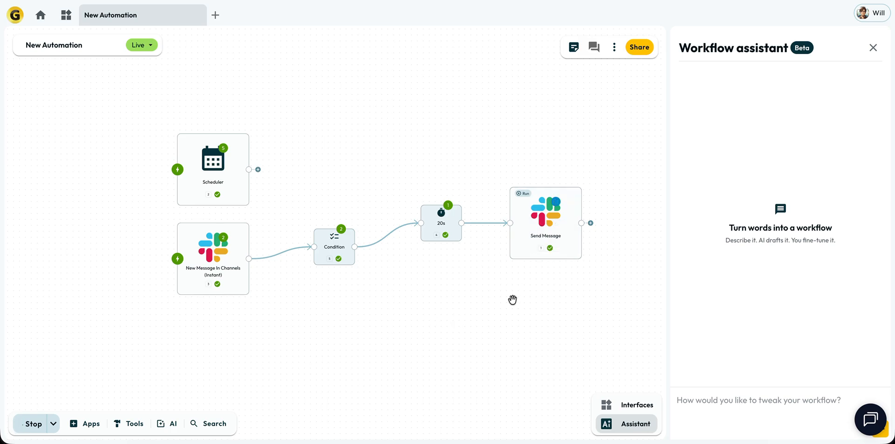
{"action": "key", "text": "super+Tab"}
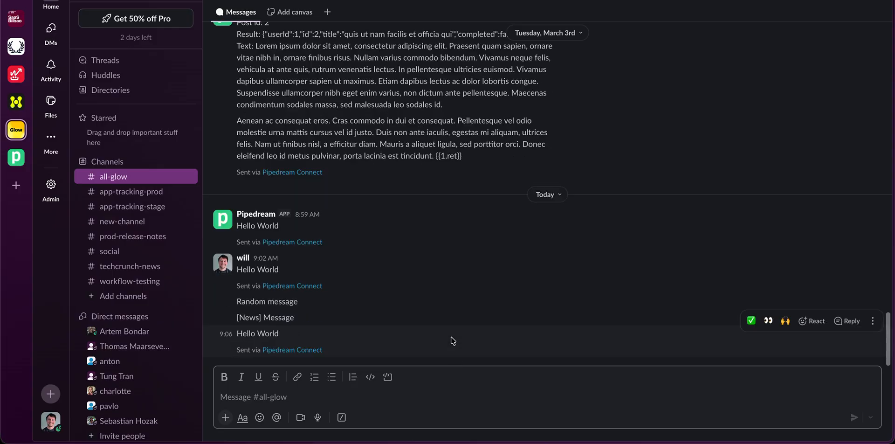
{"action": "key", "text": "super+Tab"}
{"action": "key", "text": "super+Tab"}
{"action": "left_click", "coordinate": [365, 442]}
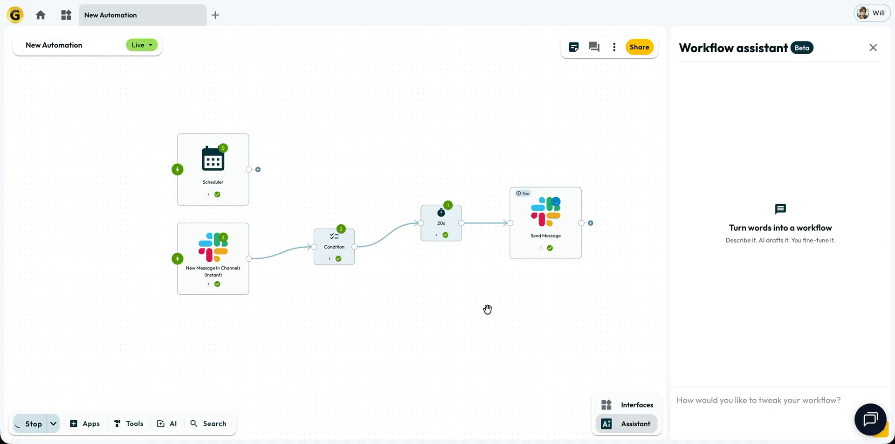
Step: Tidy the workflow layout with Cleanup canvas
{"action": "left_click", "coordinate": [615, 47]}
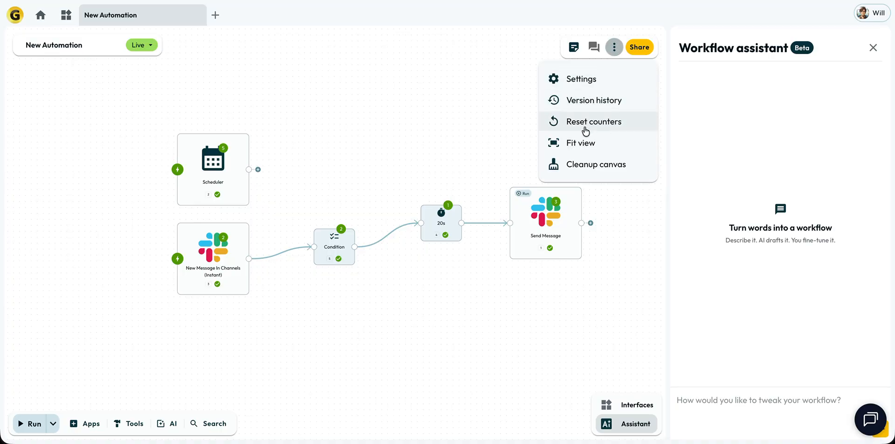
{"action": "left_click", "coordinate": [585, 164]}
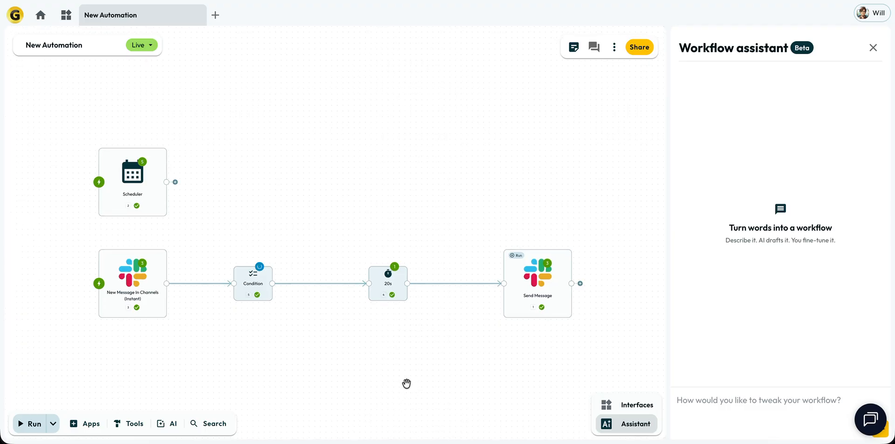
{"action": "left_click_drag", "start_coordinate": [405, 380], "coordinate": [406, 325]}
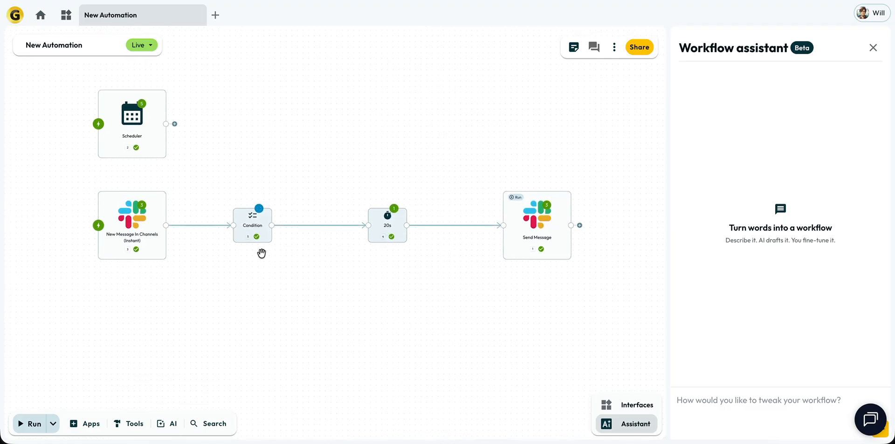